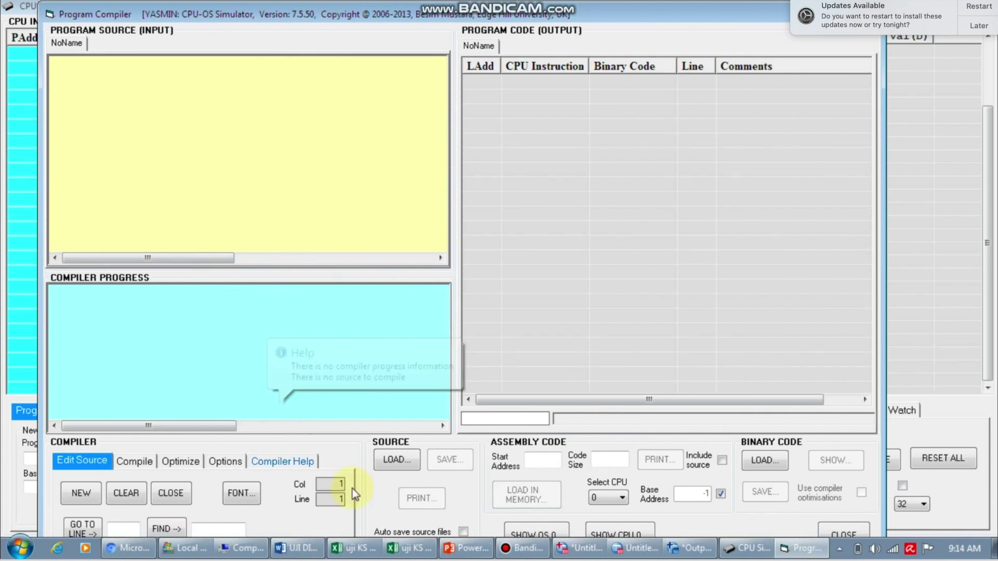
Load the source file sinkronisasi.txt into the compiler and look through its thread1, thread2 and main code.
click(388, 462)
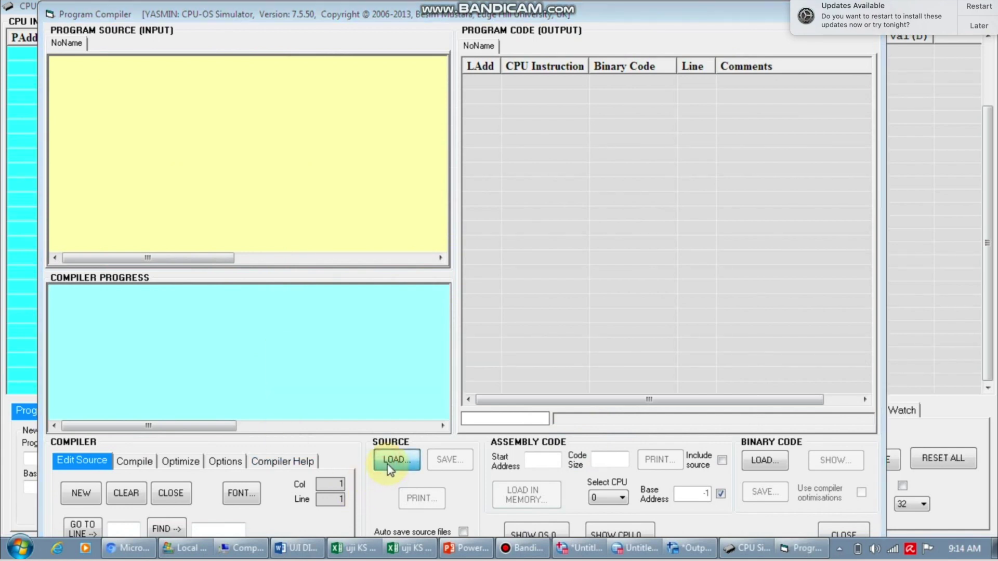
double_click(564, 303)
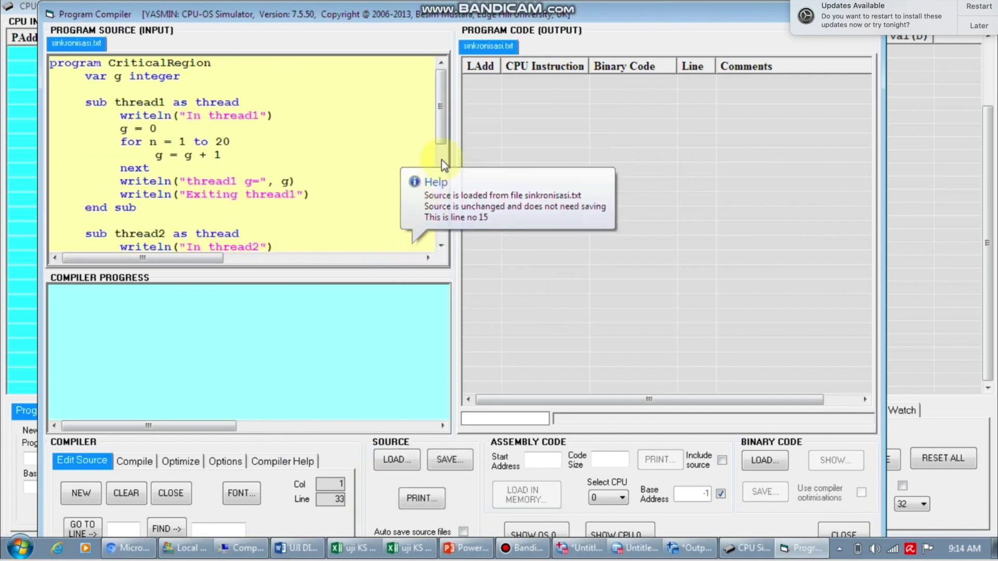
click(442, 133)
mouse_move(439, 127)
mouse_down()
mouse_move(442, 249)
mouse_move(440, 118)
mouse_up()
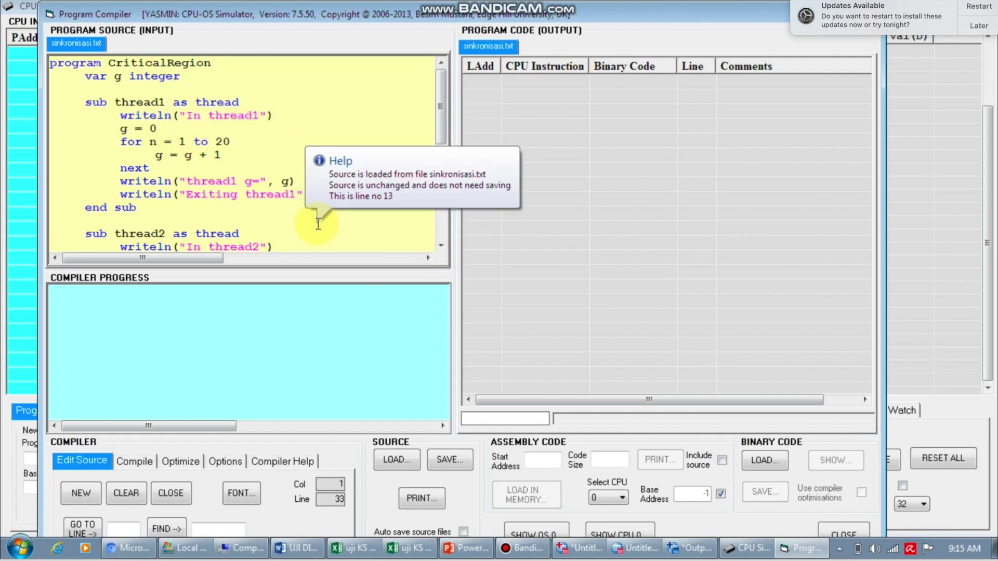
drag(443, 124, 444, 192)
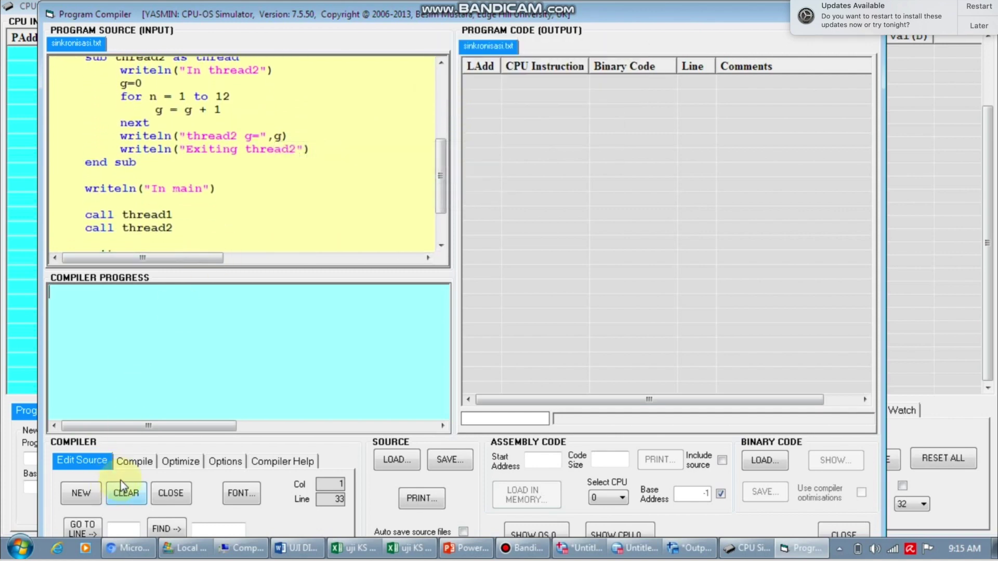
Compile the source and save its binary code as "sinkronisasi - sebelum" in the OS SIM folder.
click(136, 463)
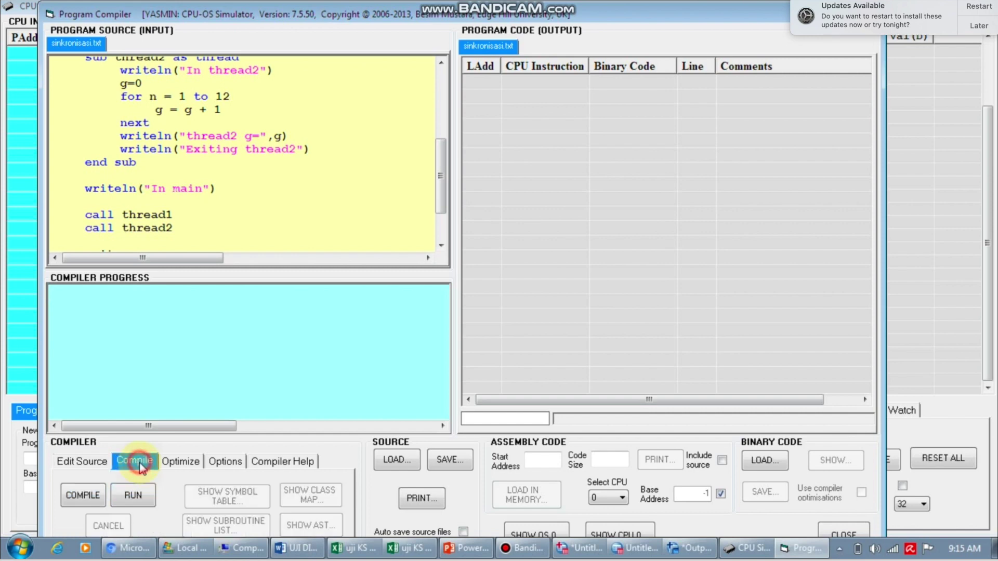
click(84, 496)
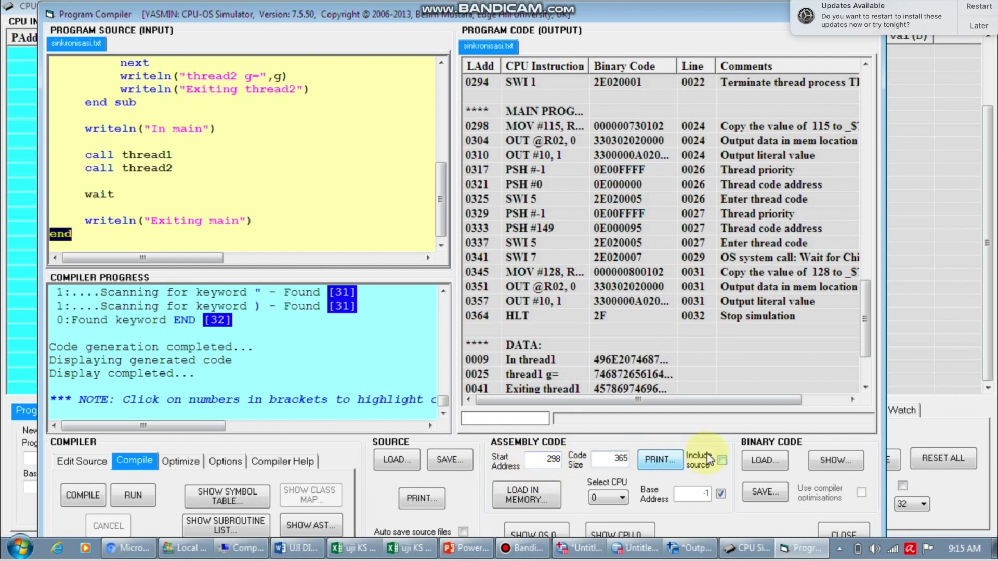
click(767, 494)
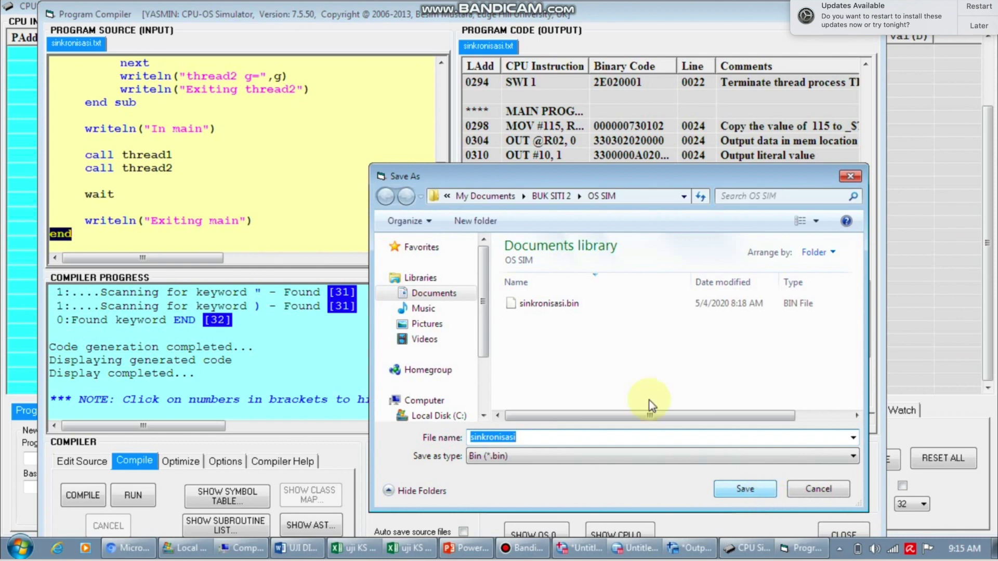
click(542, 438)
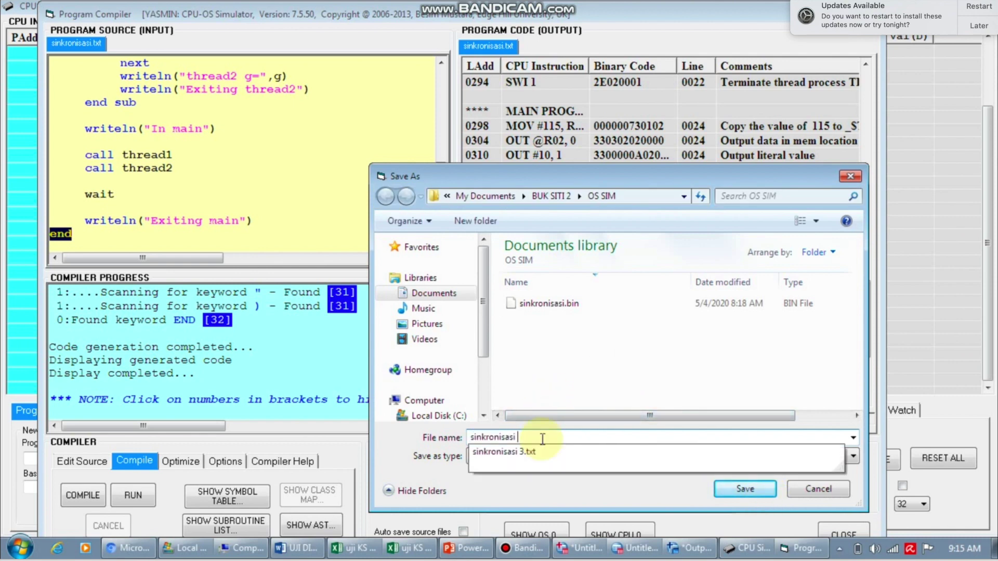
text(- sebelum)
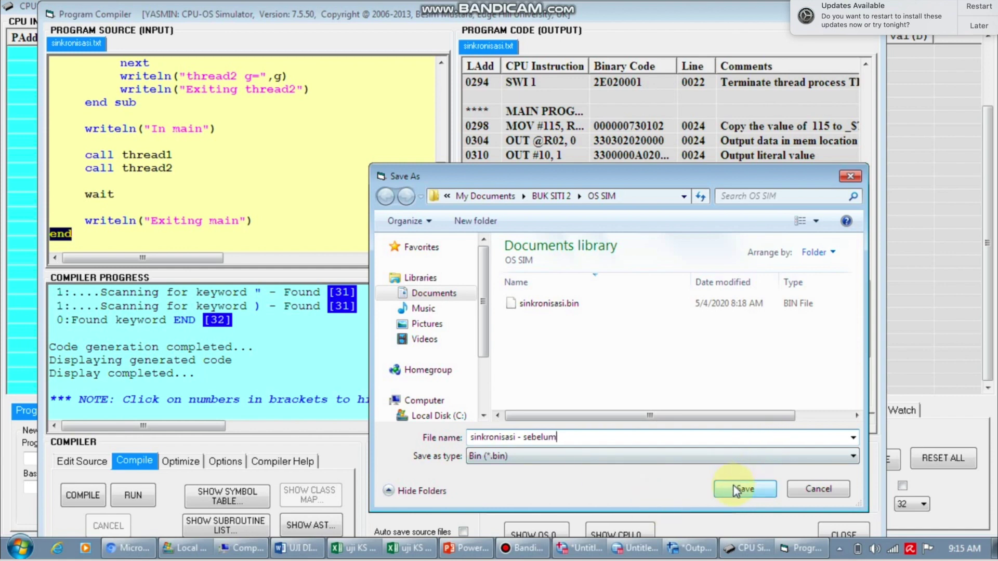
click(735, 489)
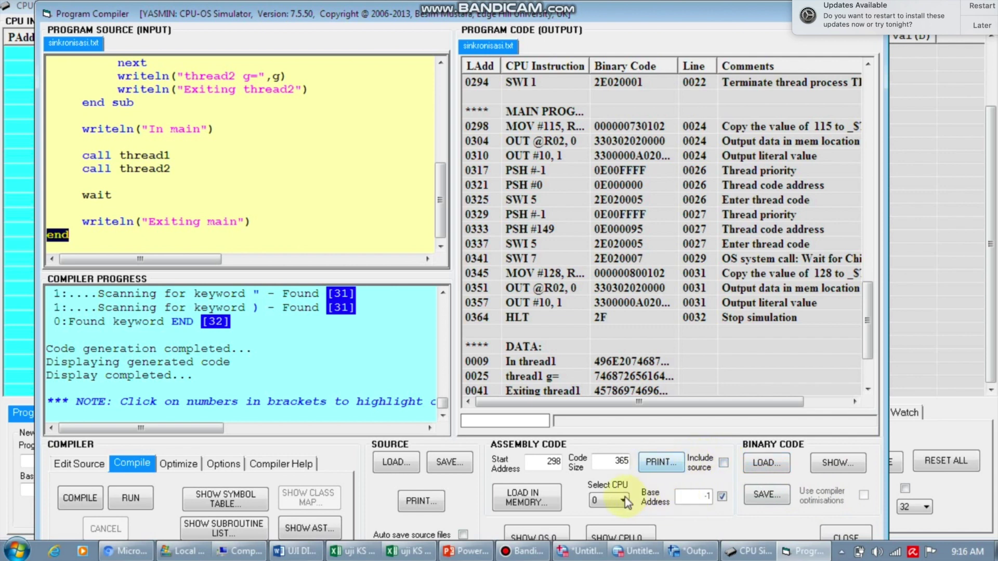
Load the compiled code into memory of CPU 0 with a base address of 100.
click(526, 499)
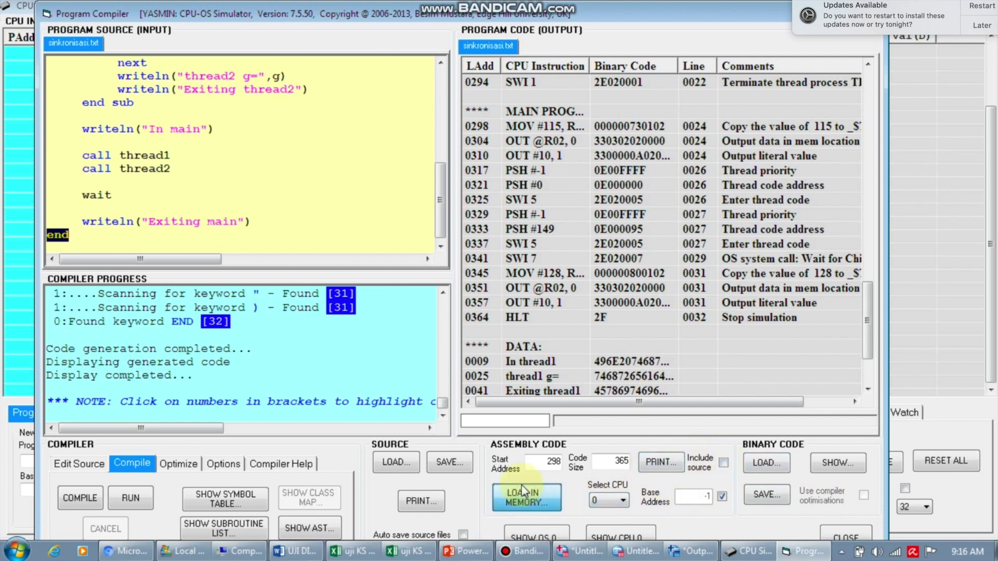
click(383, 386)
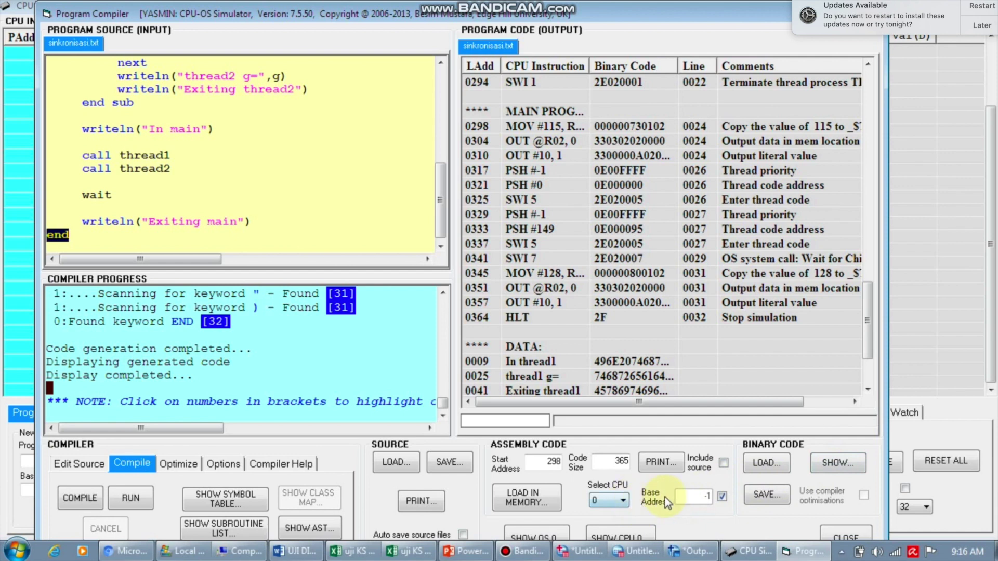
click(722, 498)
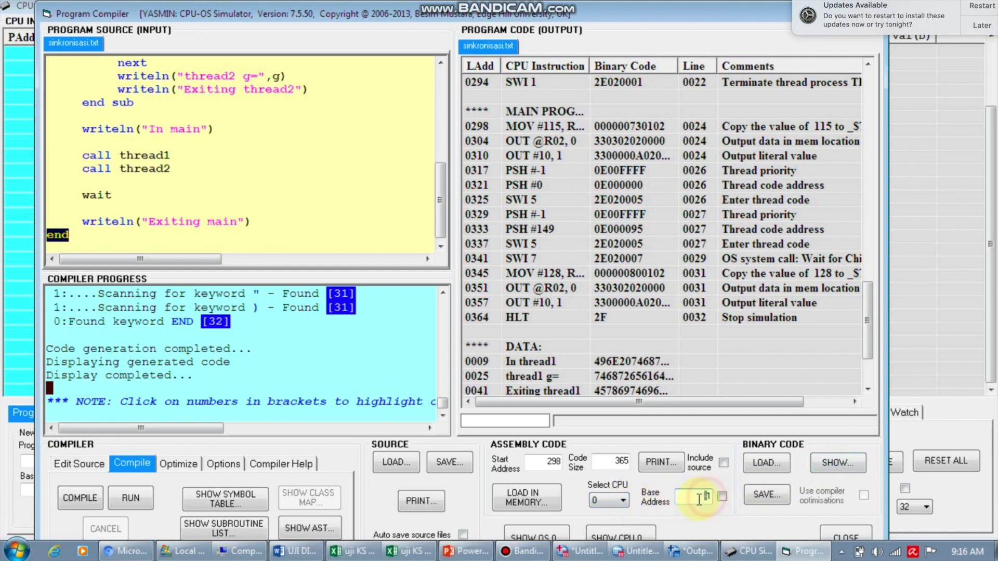
text(100)
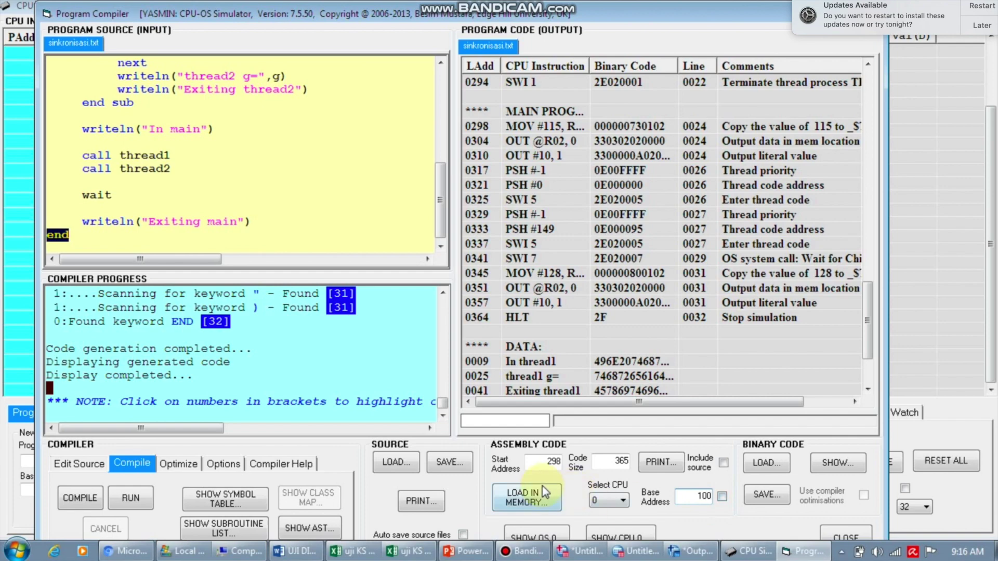
click(524, 502)
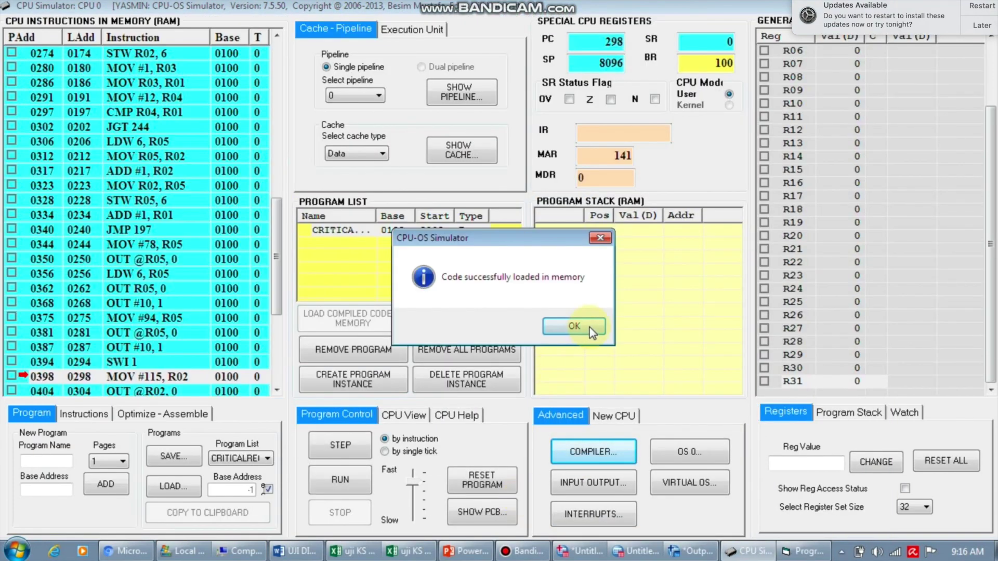
click(590, 326)
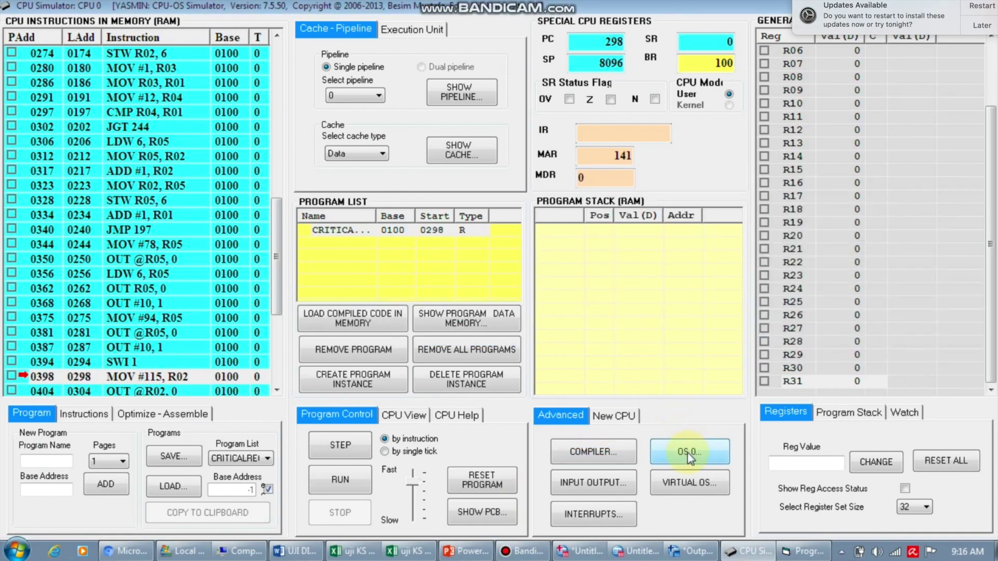
In the OS simulator, set scheduling to Round Robin with a time slice of 10 ticks and lower the CPU speed slightly.
click(689, 454)
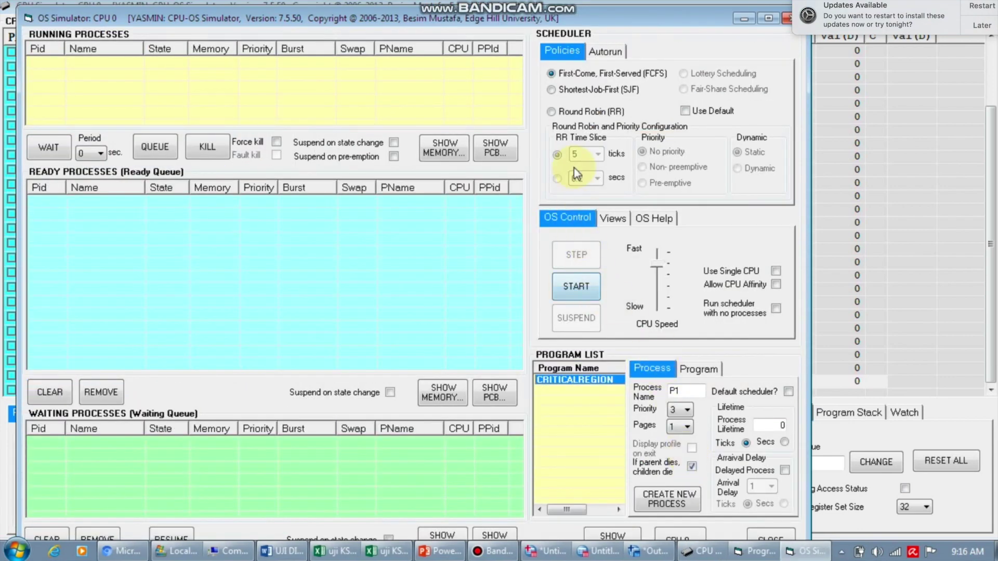
click(559, 115)
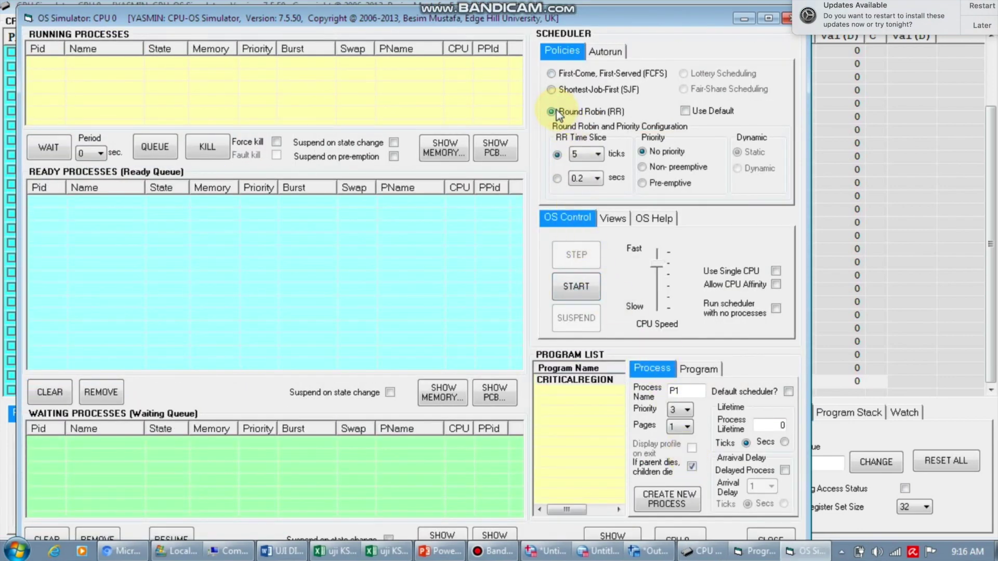
click(585, 154)
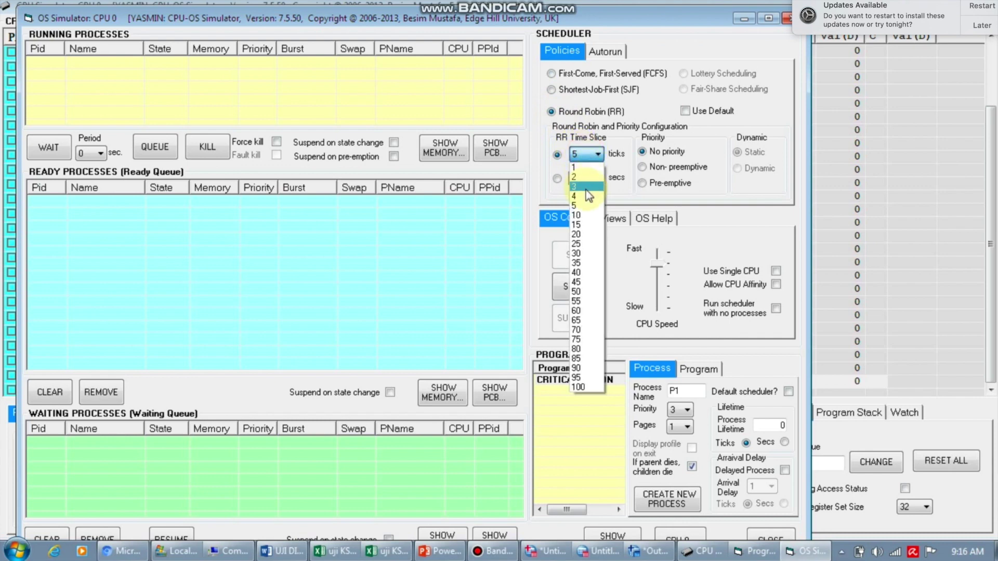
click(581, 217)
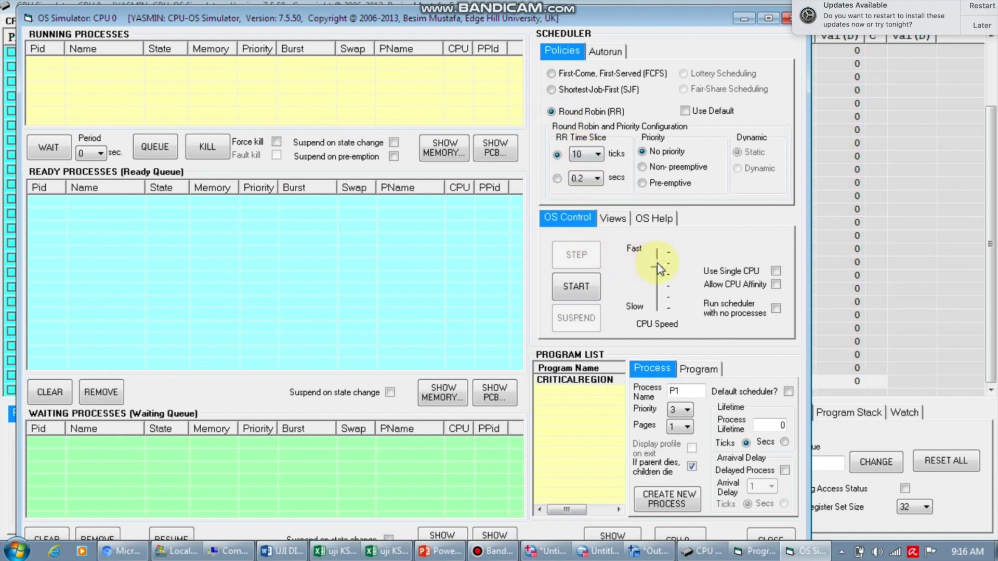
drag(663, 269, 662, 256)
click(658, 256)
Create a process from the CRITICALREGION program and start the scheduler.
click(576, 288)
click(575, 381)
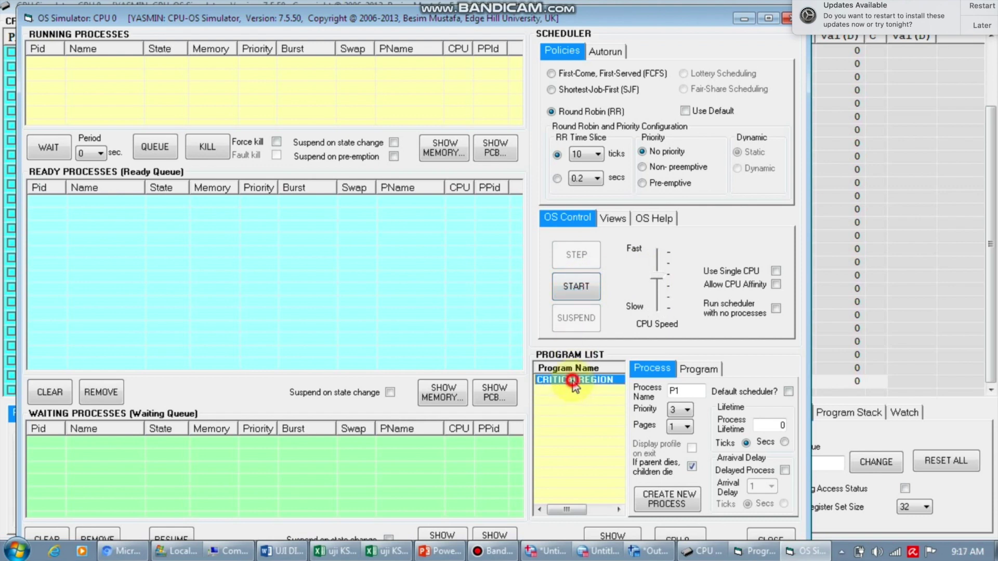
key(Return)
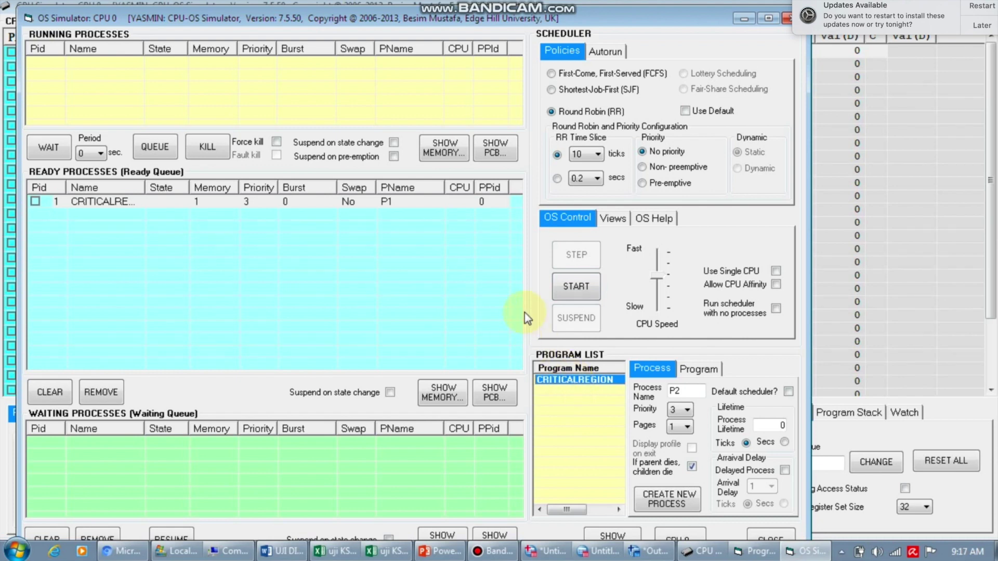
click(576, 286)
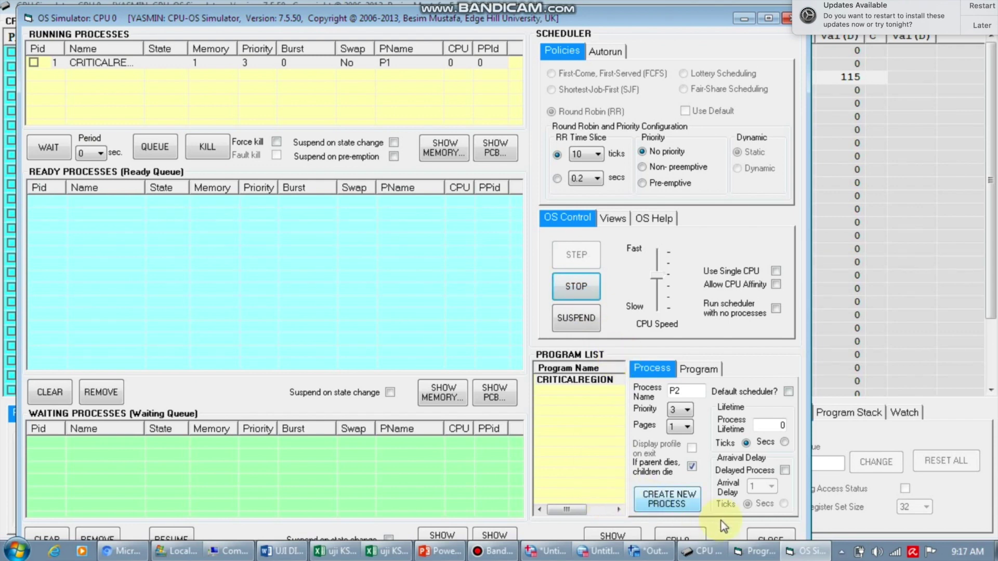
Return to the CPU simulator, open its input/output console and make the console stay on top.
click(879, 504)
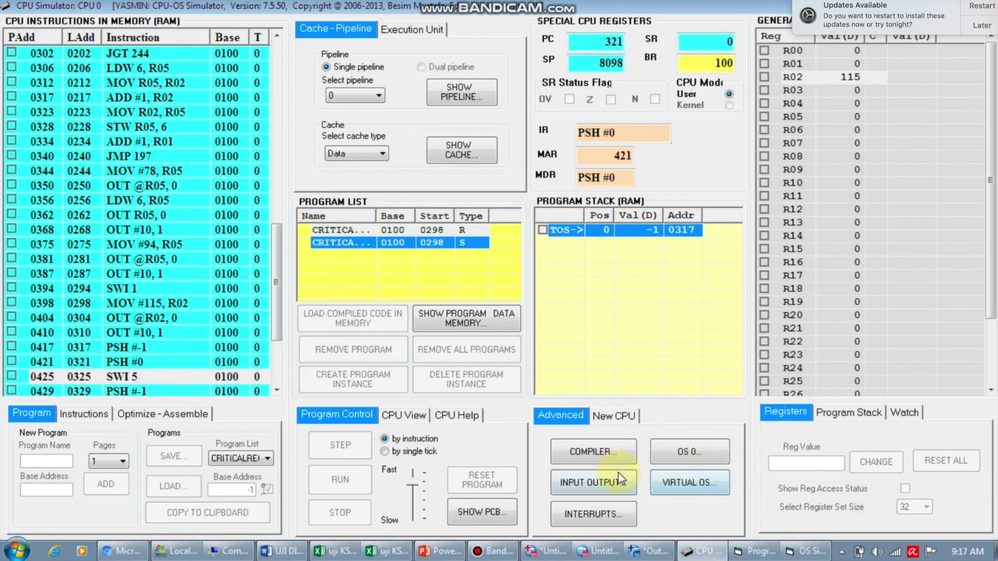
click(601, 486)
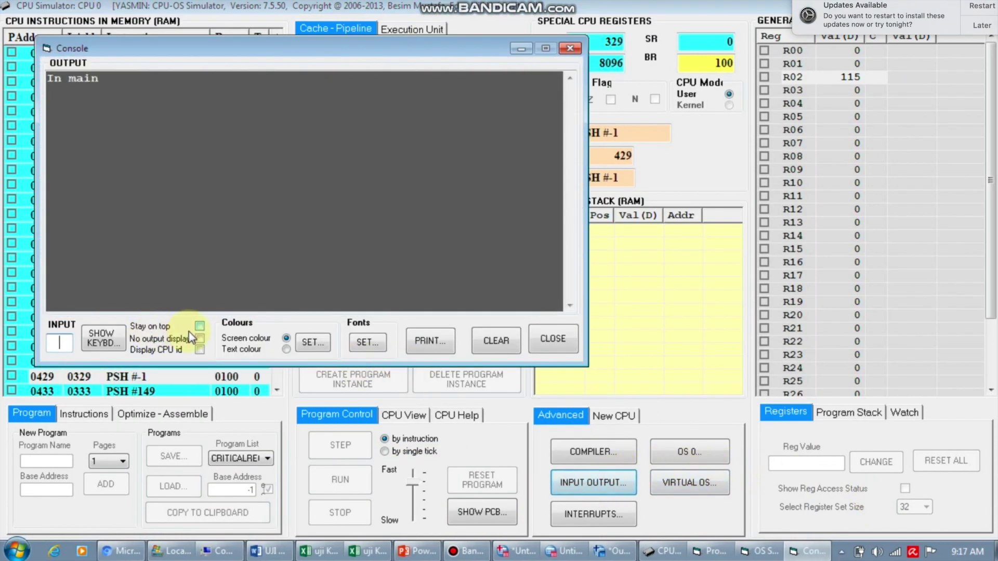
click(200, 327)
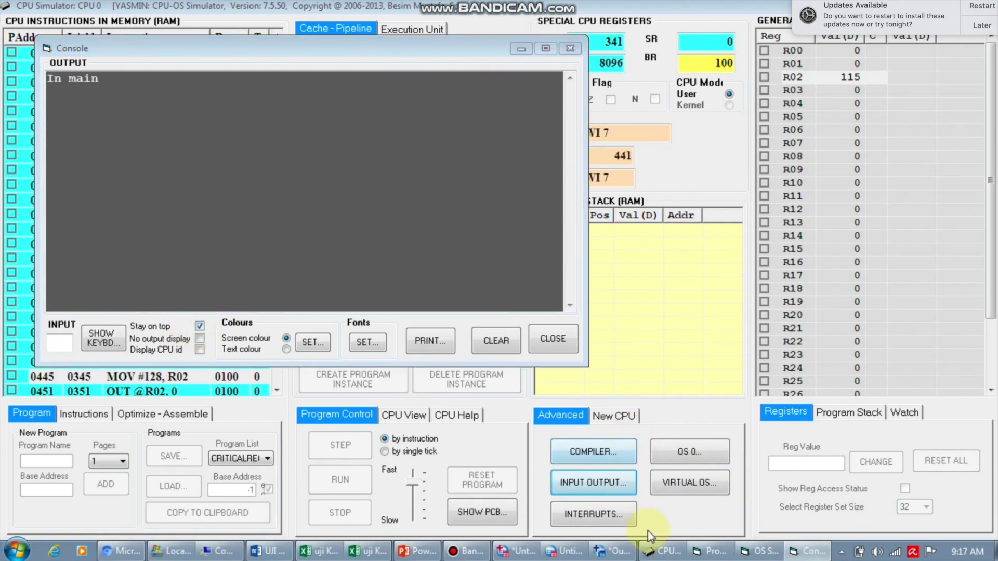
Bring back the OS simulator window, then resize and move it so its process queues show beside the console.
click(697, 451)
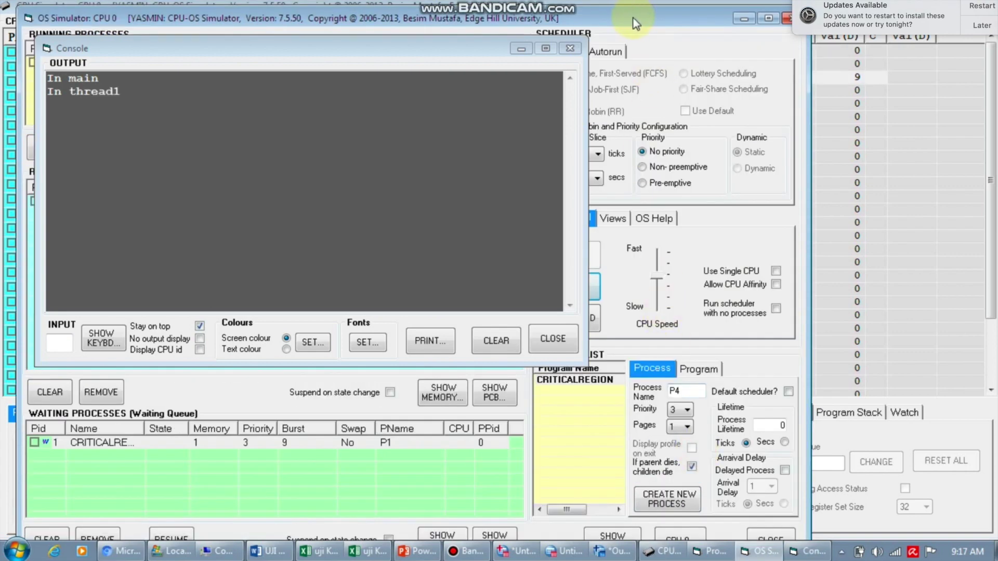
drag(646, 23, 728, 23)
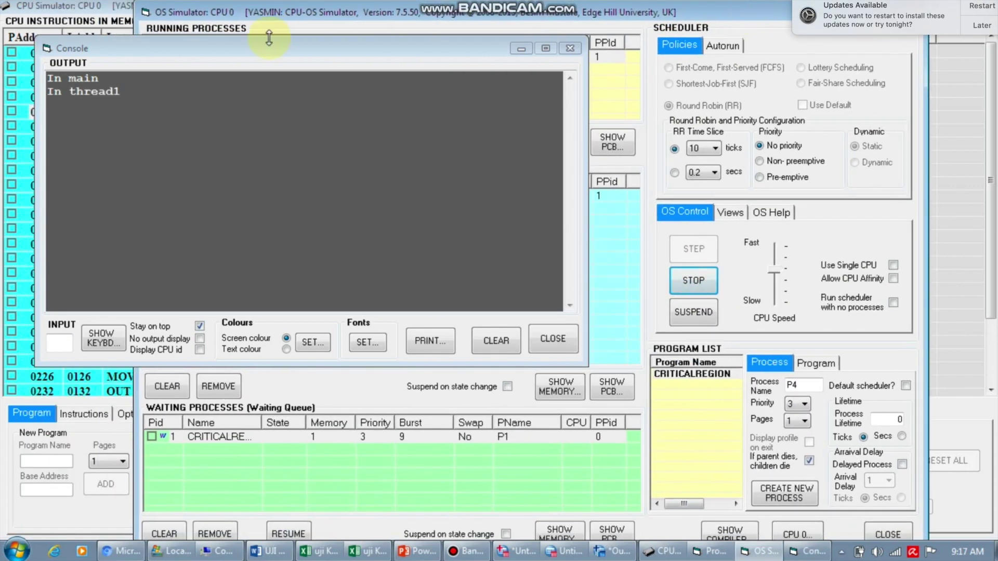
drag(137, 5, 392, 146)
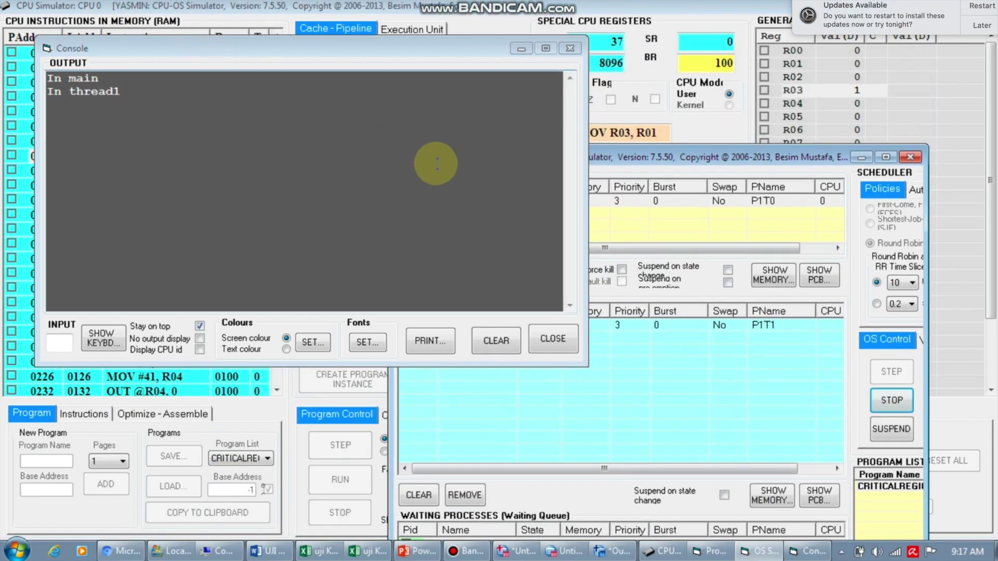
drag(644, 157, 704, 45)
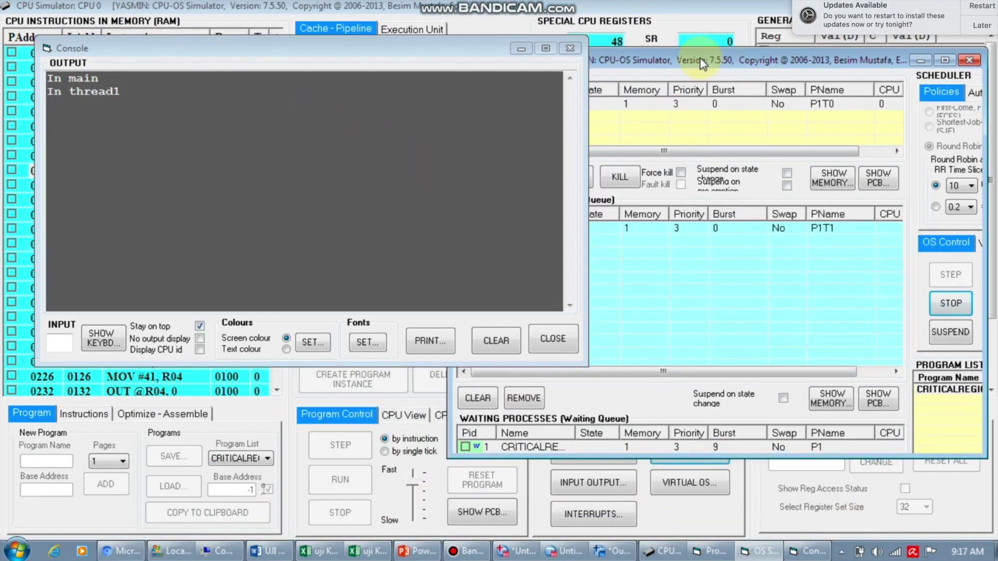
click(788, 447)
drag(791, 460, 798, 526)
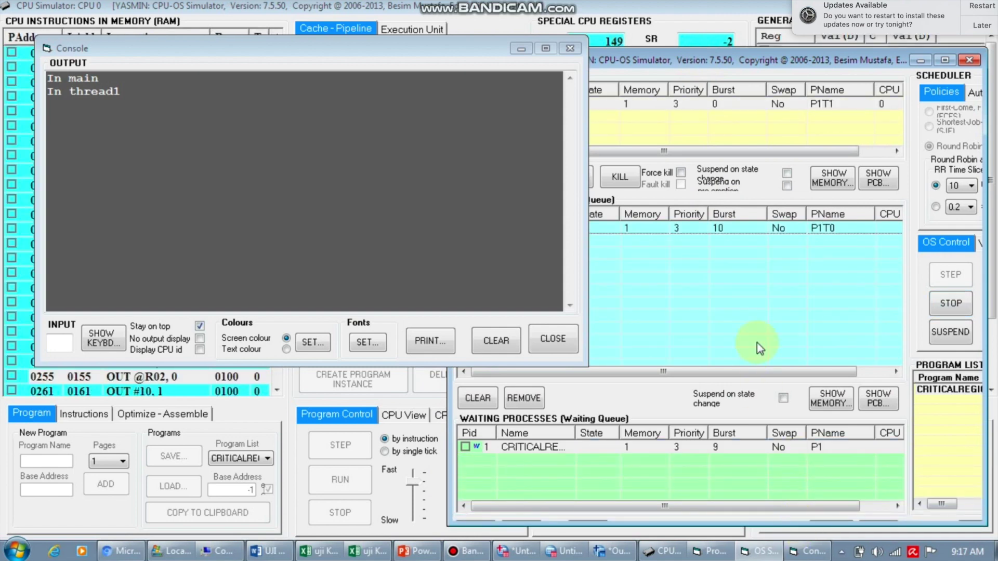
Narrow the console window and reposition the OS simulator beside it so output, process queues and CPU registers are all in view.
click(689, 105)
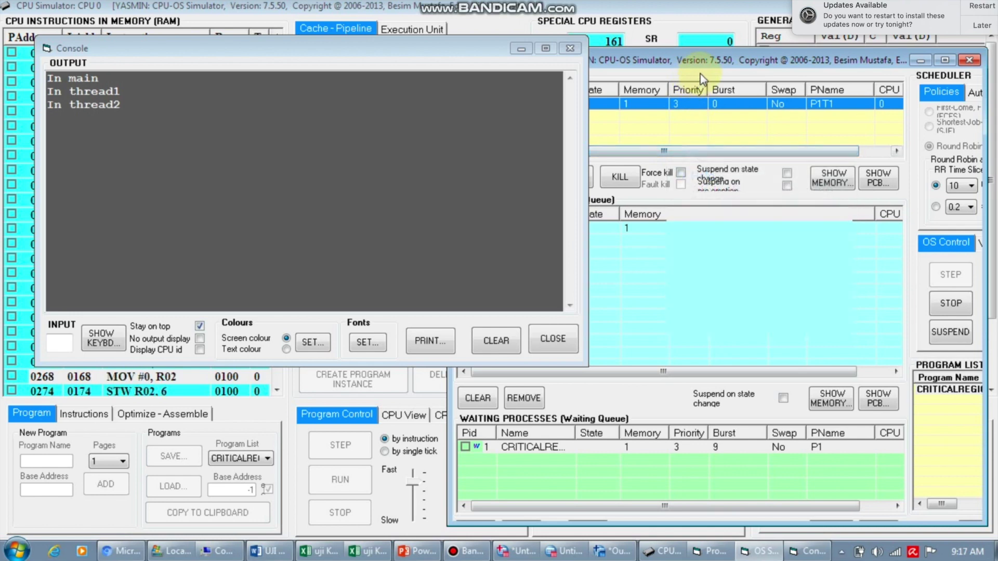
drag(698, 60, 284, 52)
click(479, 200)
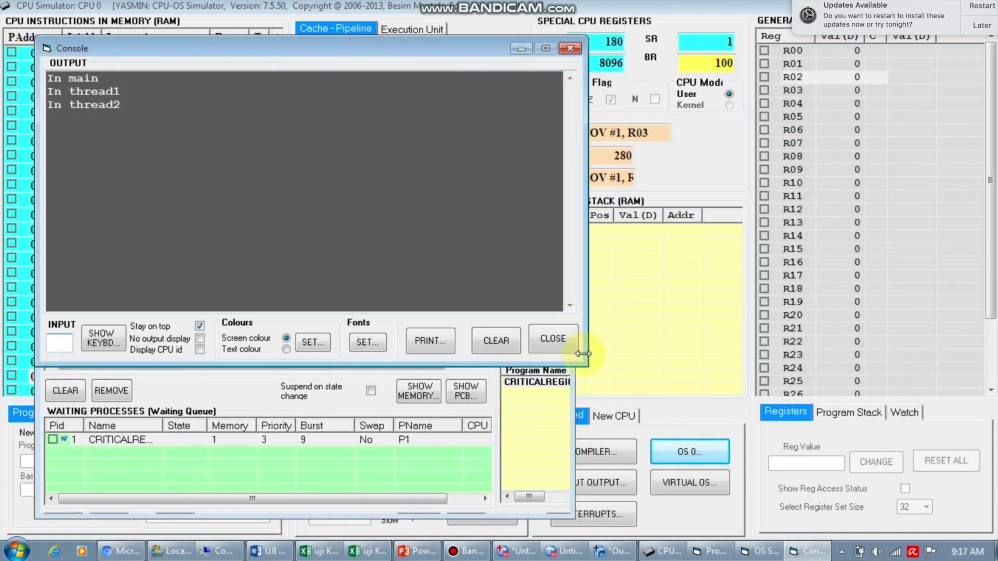
drag(588, 367, 265, 413)
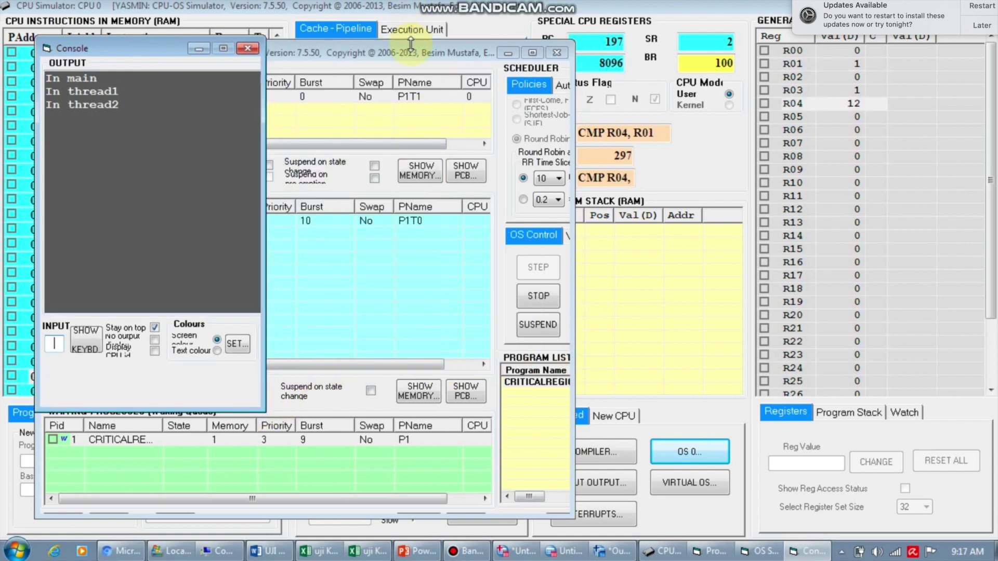
drag(416, 54, 509, 51)
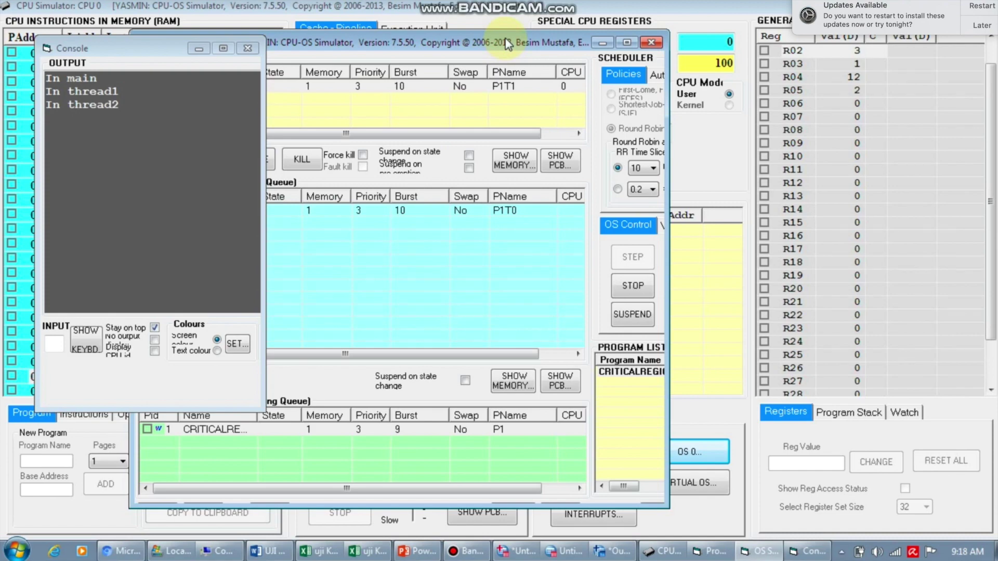
Uncover the CPU registers by moving and minimising the OS simulator, and widen the console window.
drag(507, 43, 403, 26)
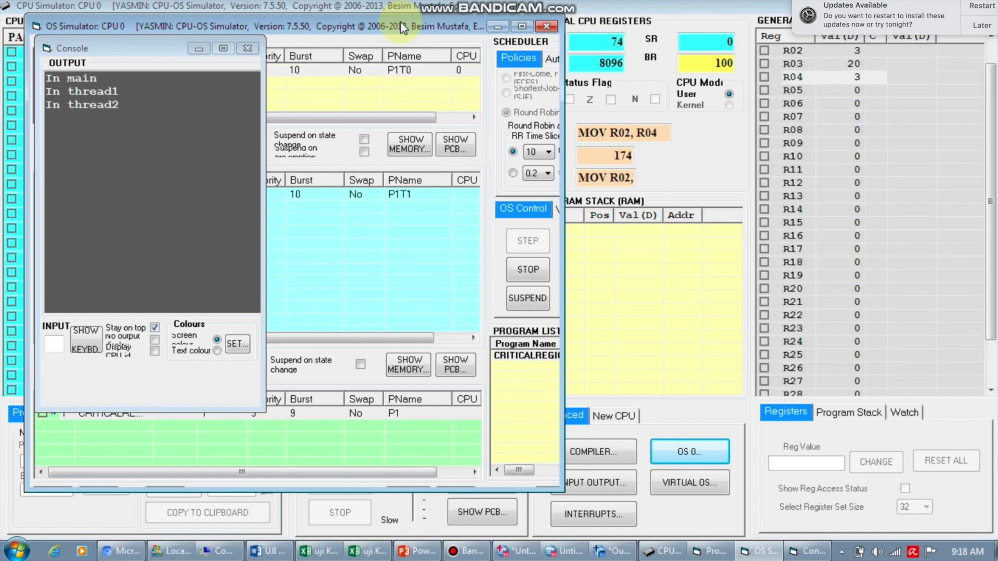
click(495, 27)
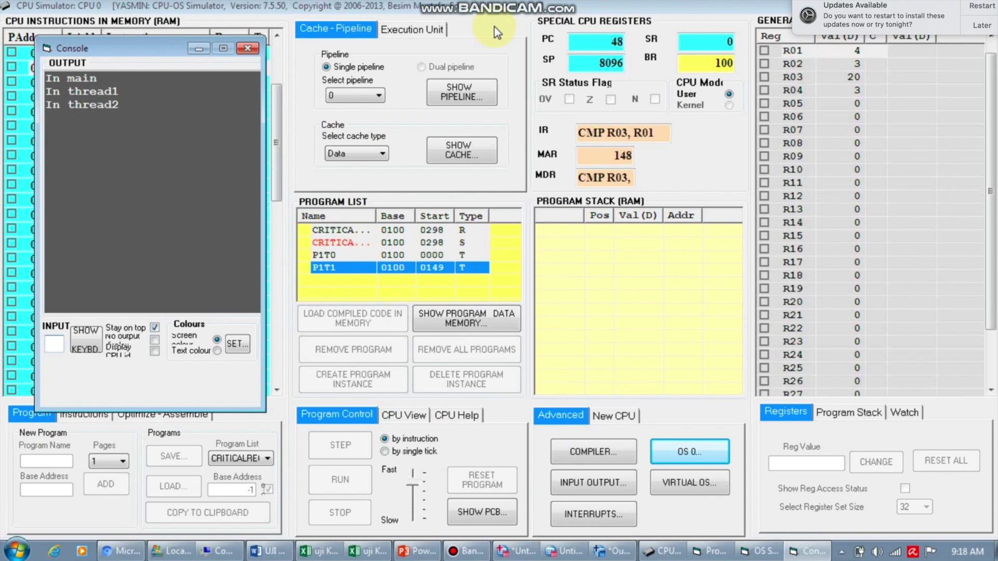
drag(261, 227, 352, 228)
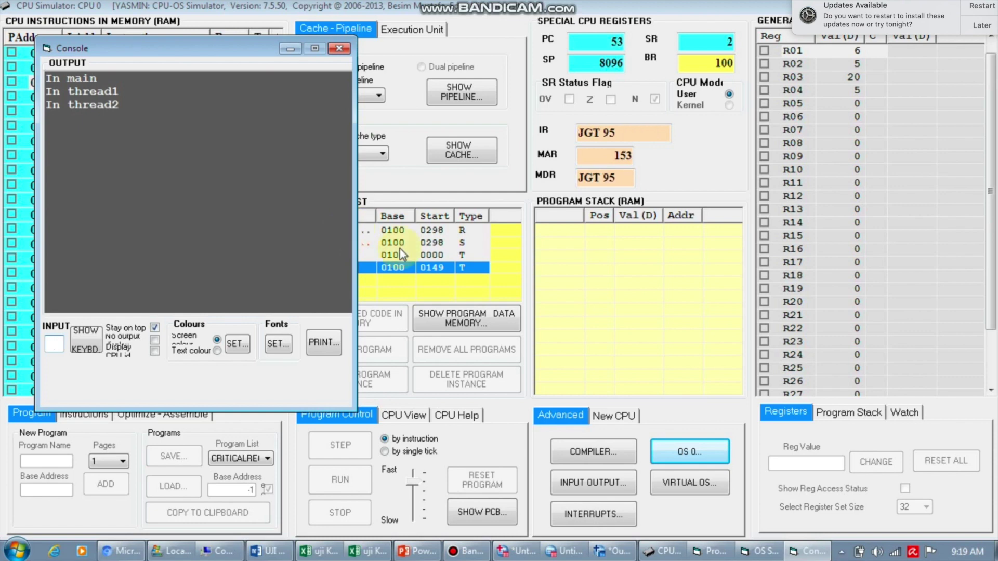
Bring back the OS simulator, widen it until its controls are readable, and raise the CPU speed towards Fast.
click(671, 456)
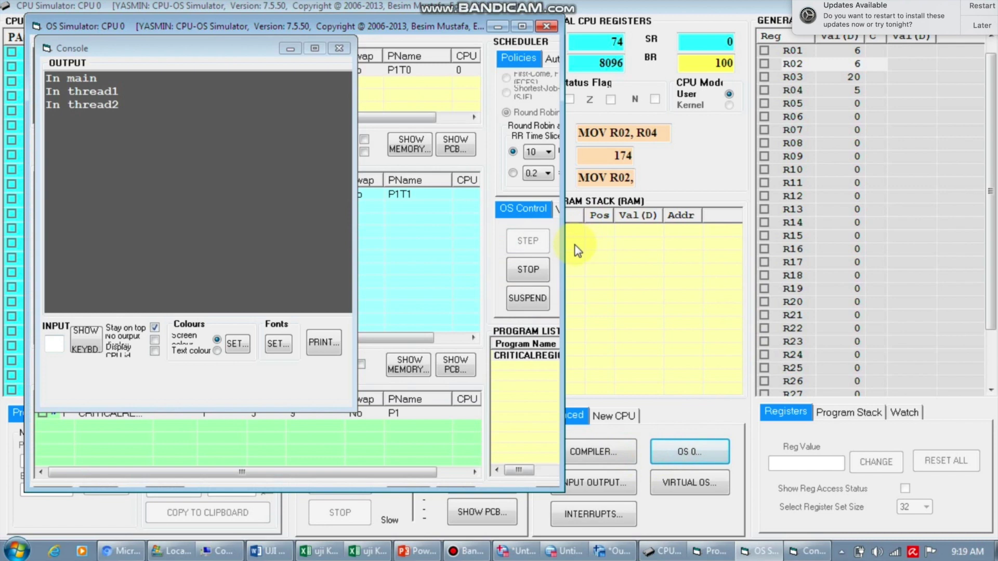
drag(564, 243, 675, 235)
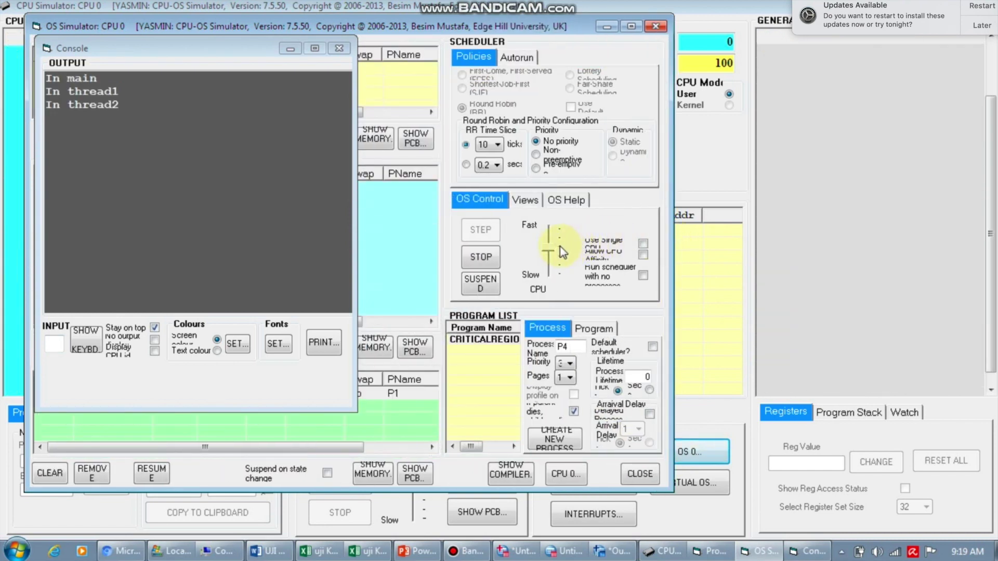
click(550, 247)
drag(550, 248, 550, 238)
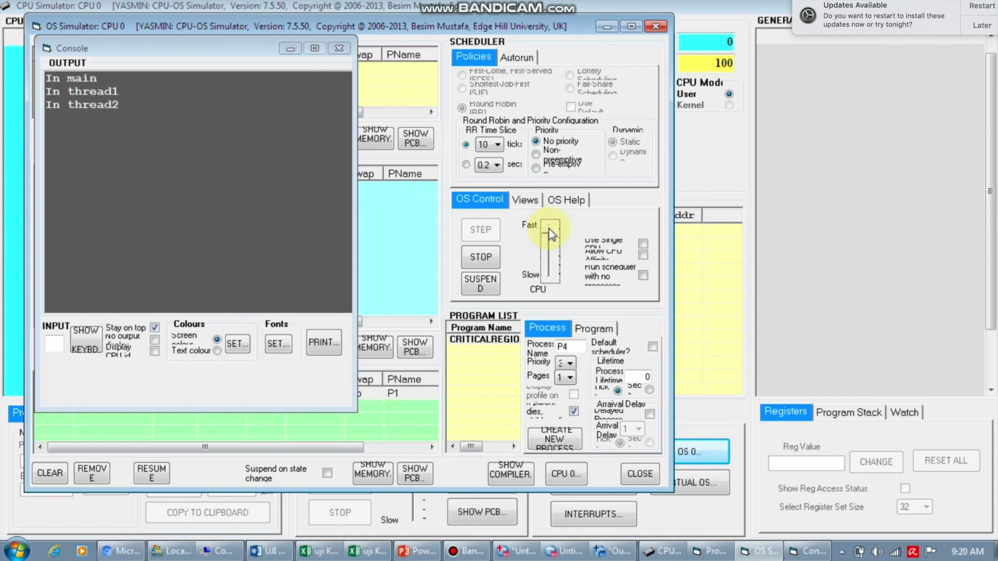
drag(669, 220, 749, 212)
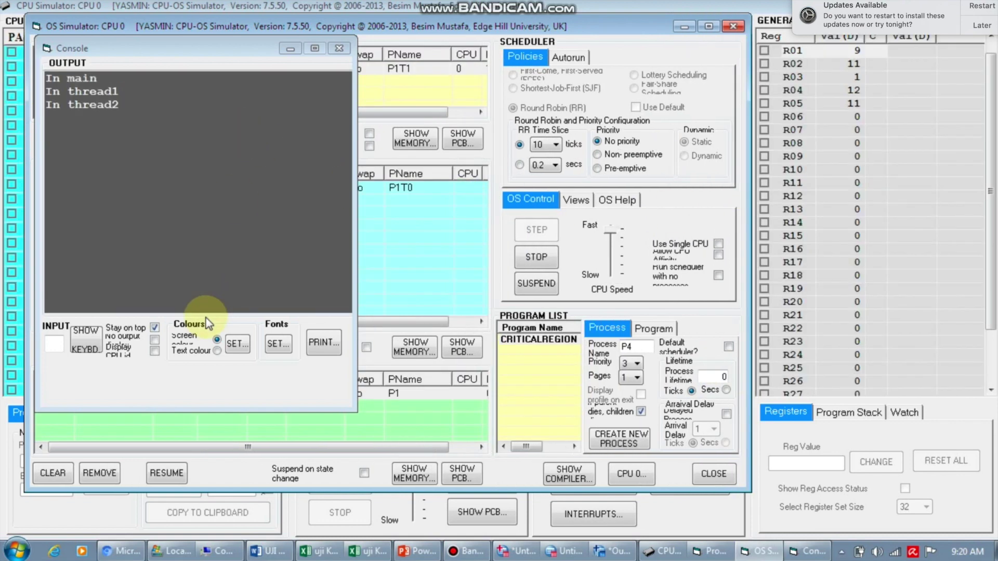
Move the console up to uncover the waiting queue and narrow the OS simulator to expose the CPU registers during the run.
drag(202, 54, 197, 18)
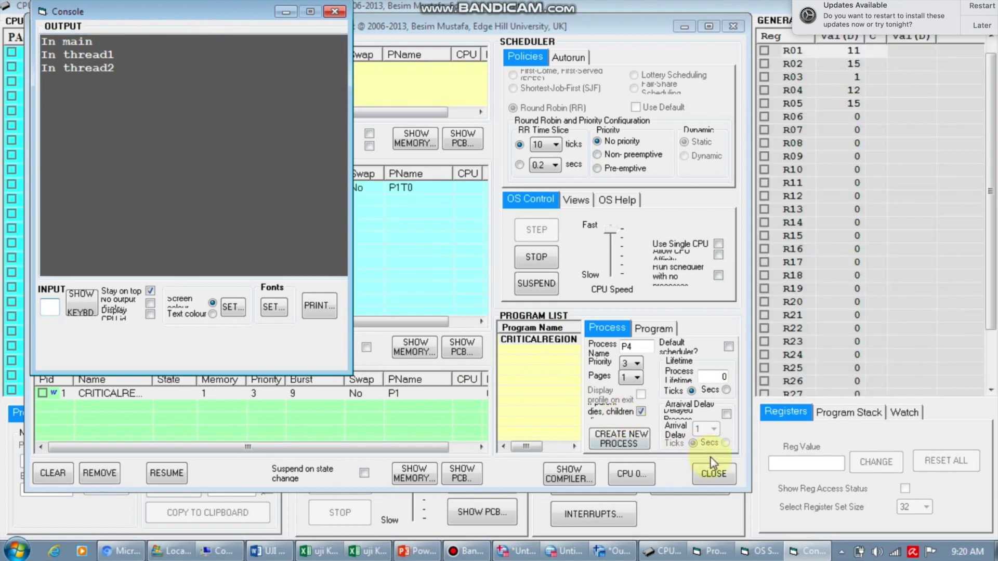
click(748, 490)
drag(749, 490, 425, 500)
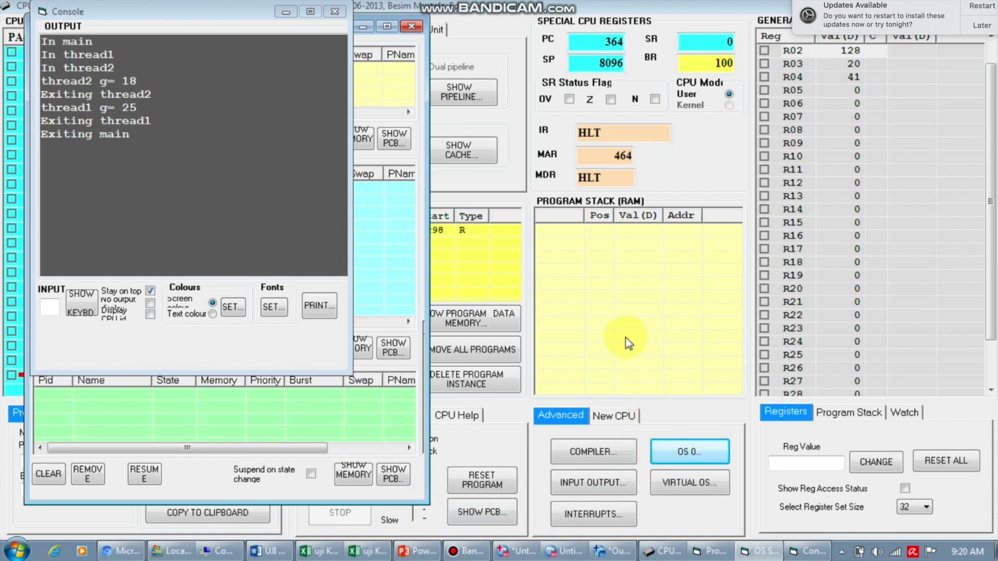
Bring the CPU simulator in front of the OS simulator, then widen the console and clear its output.
click(531, 291)
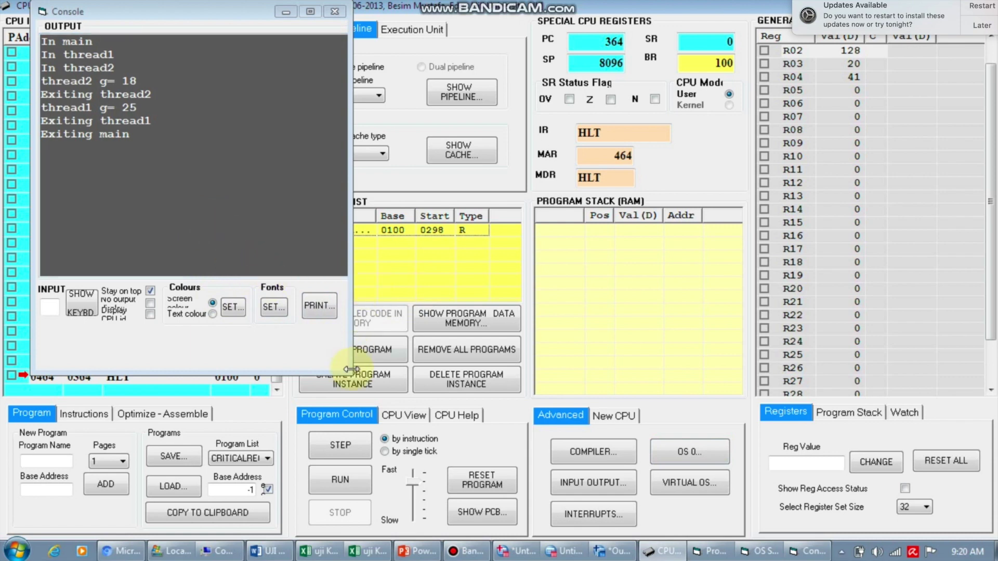
drag(347, 370, 606, 375)
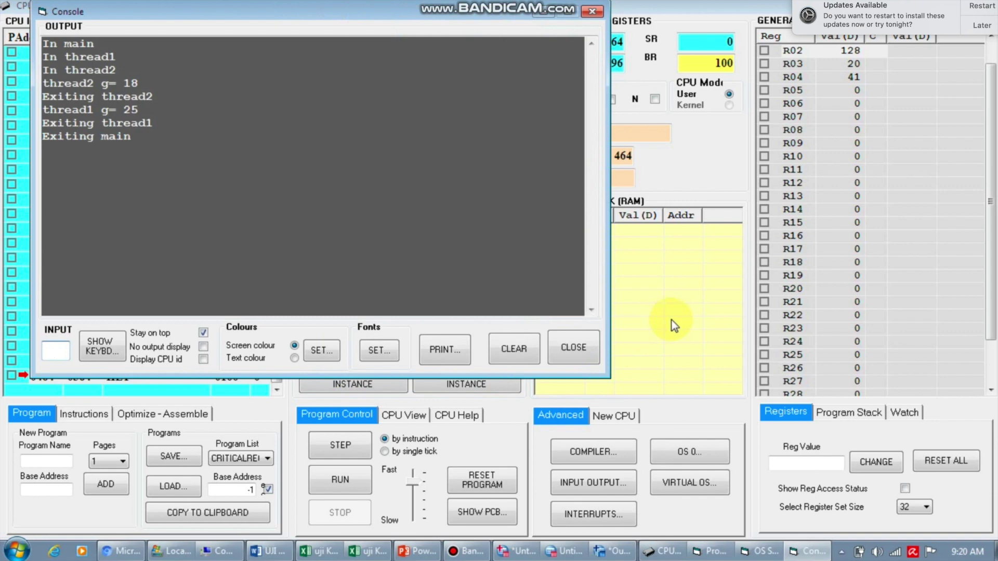
click(522, 361)
click(683, 292)
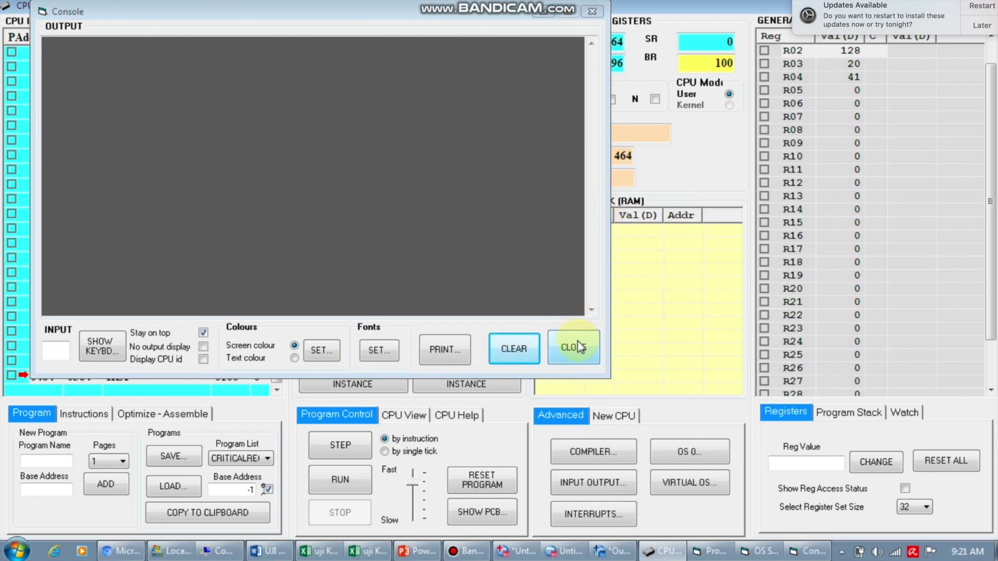
Minimise the console and remove all programs from the CPU simulator's memory.
click(541, 11)
key(Escape)
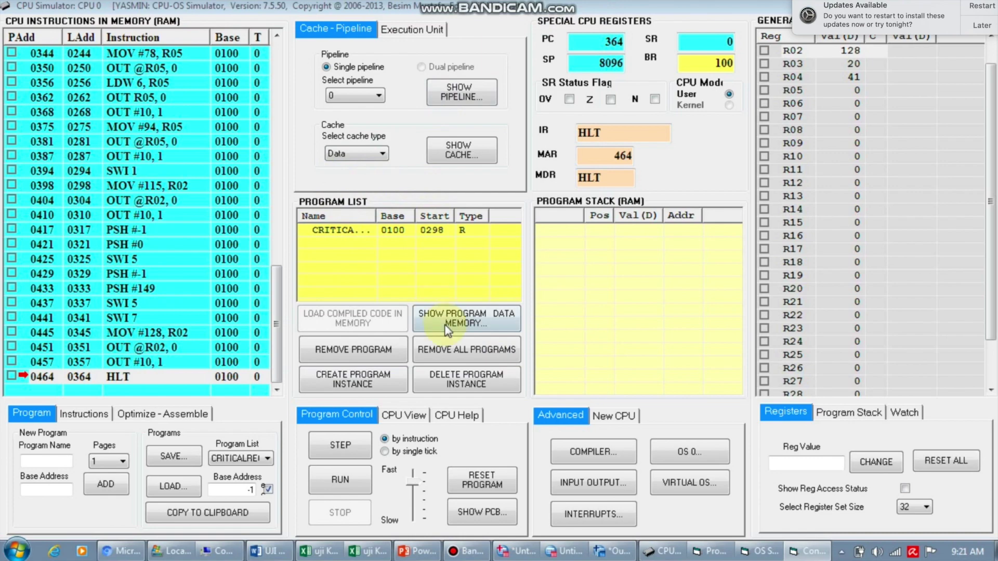
click(446, 347)
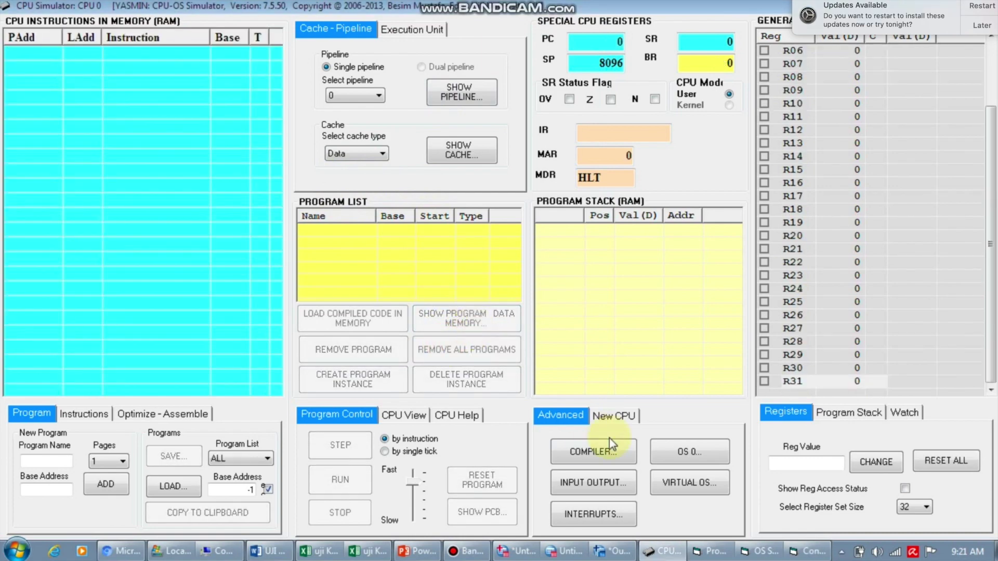
Open the program compiler and create a new empty source beside sinkronisasi.txt.
click(612, 456)
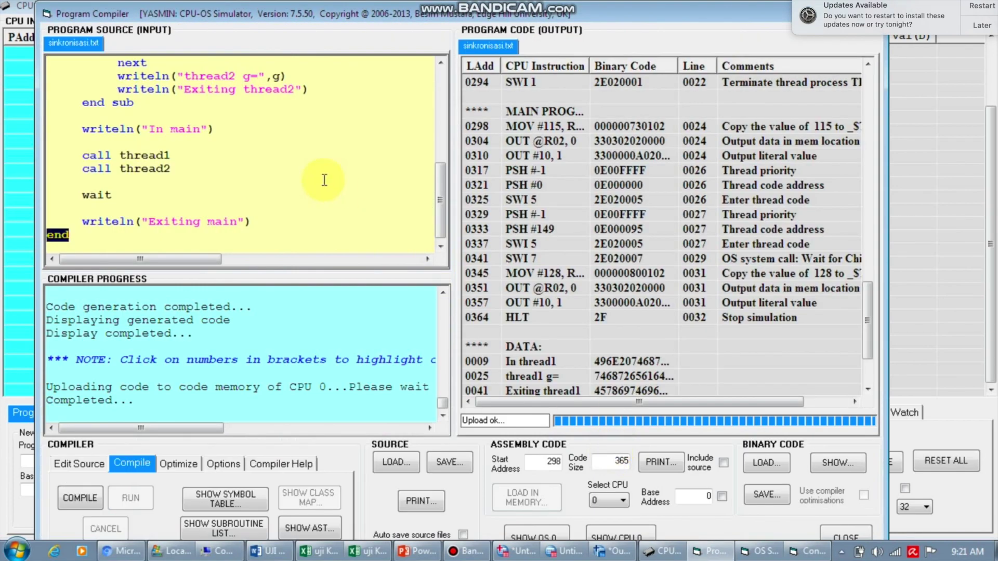
click(83, 464)
click(192, 170)
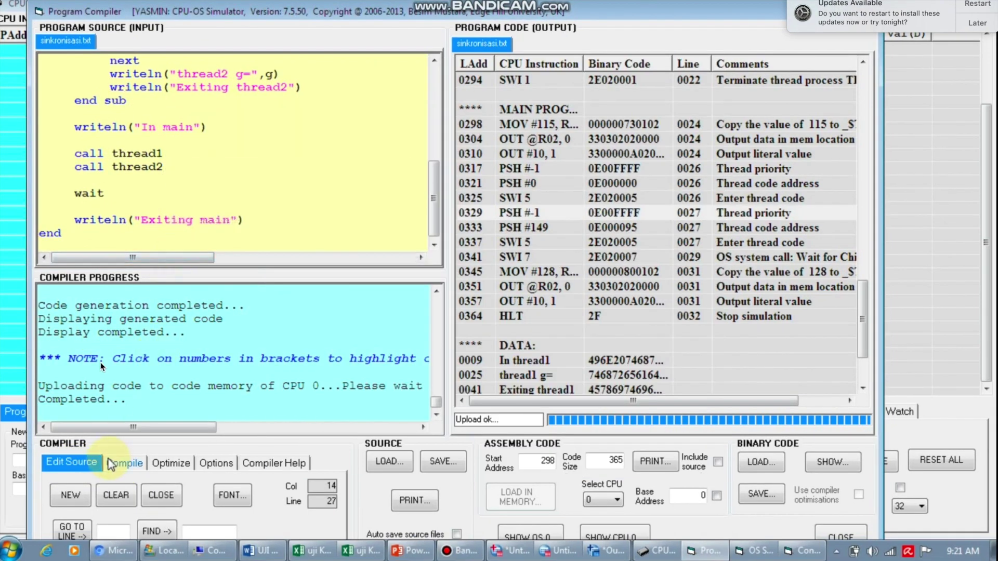
click(68, 495)
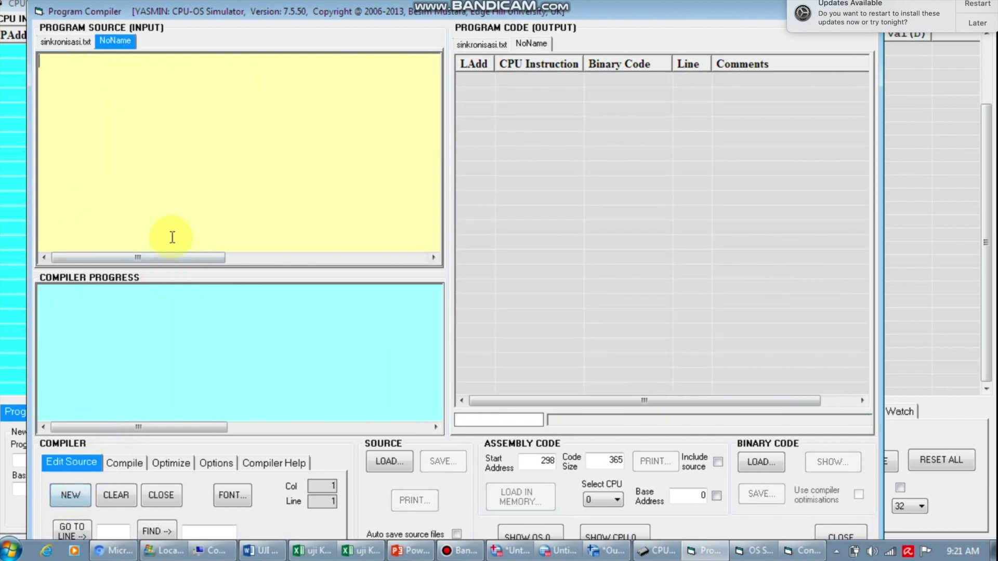
Load the synchronised thread source file "sinkroniasi 2" from the OS SIM folder.
click(395, 406)
click(384, 463)
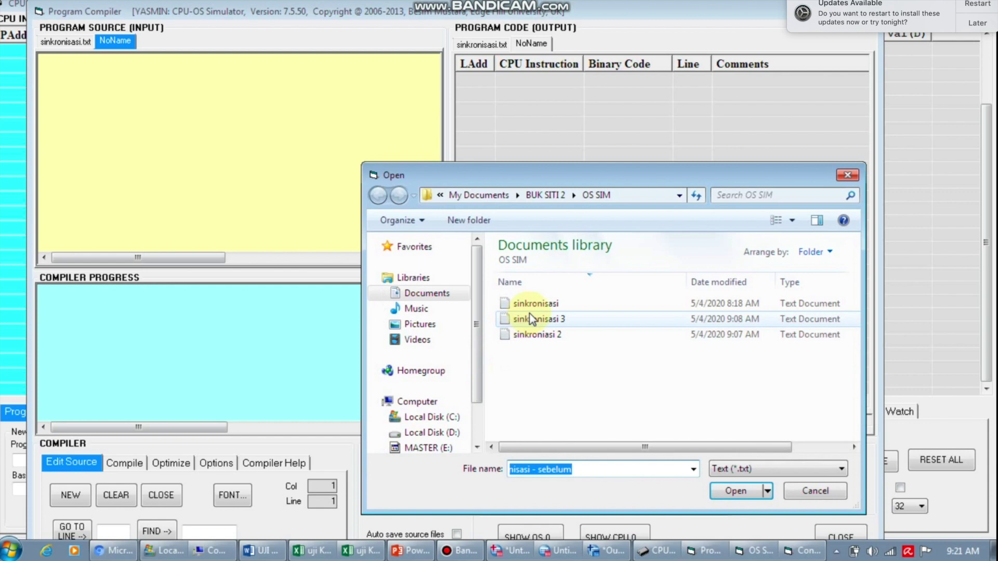
click(529, 336)
double_click(529, 337)
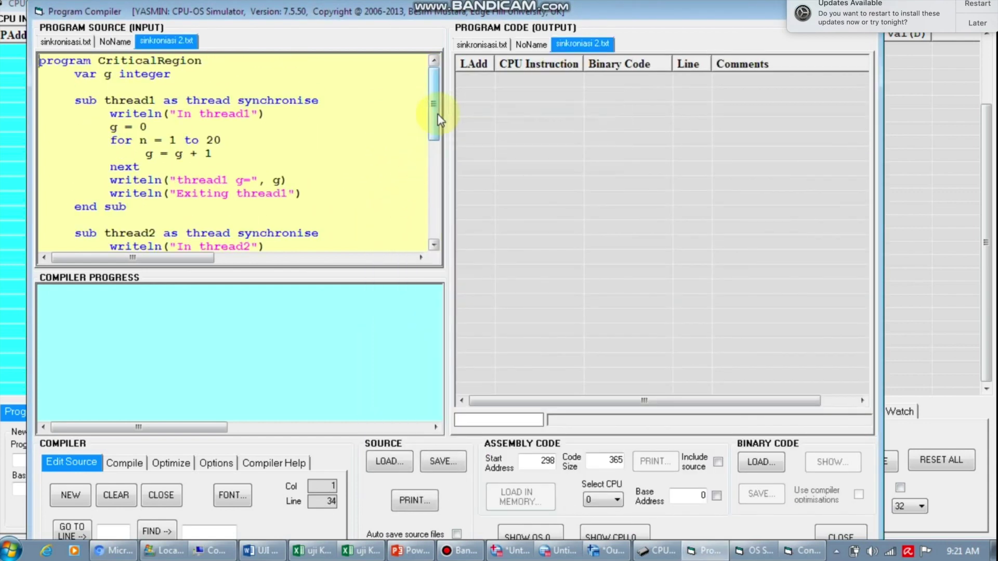
mouse_move(434, 102)
mouse_down()
mouse_move(435, 207)
mouse_move(435, 104)
mouse_up()
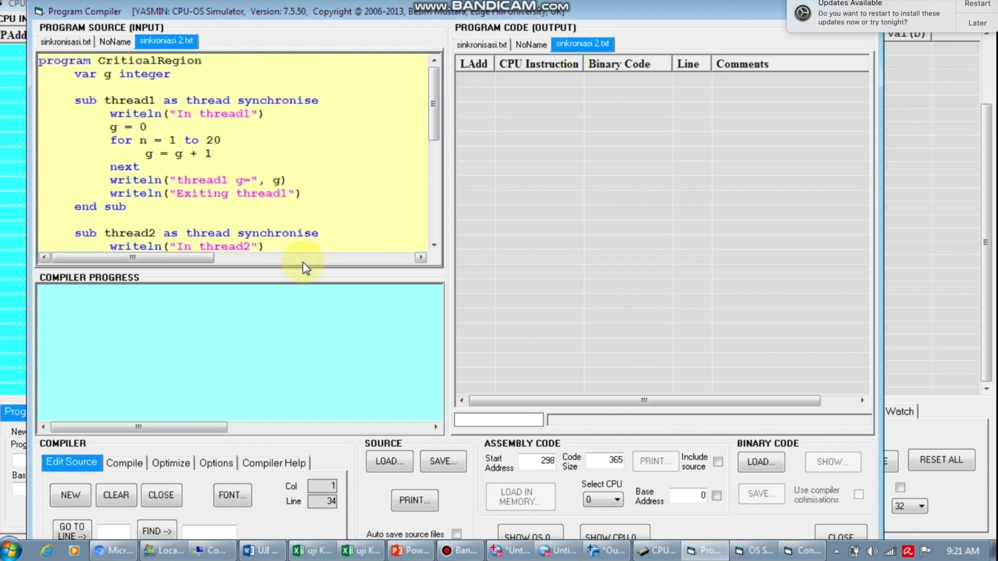
Compile the synchronised source and save its binary code as "sinkroniasi - disinkronikasi".
click(124, 465)
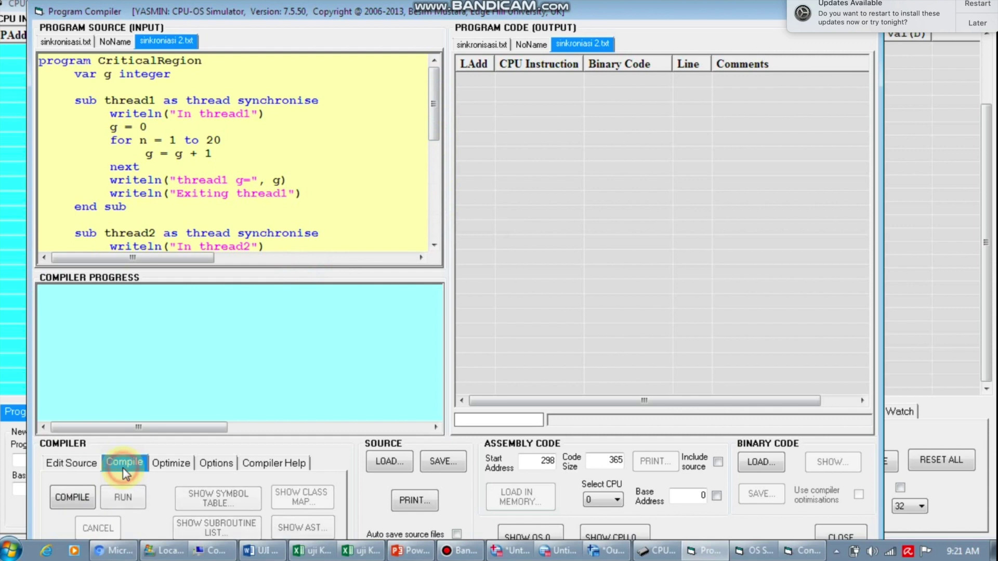
click(75, 499)
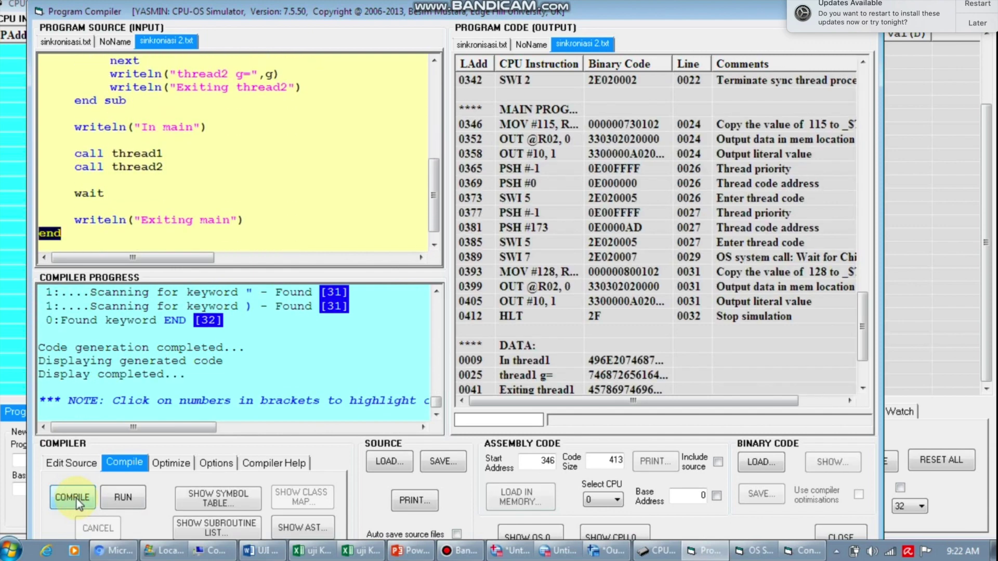
click(761, 494)
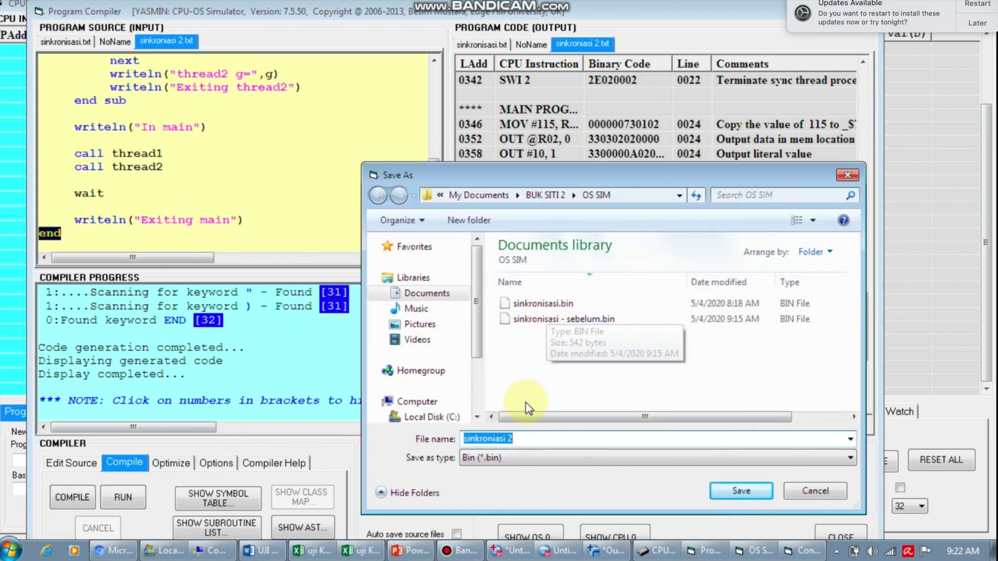
click(524, 440)
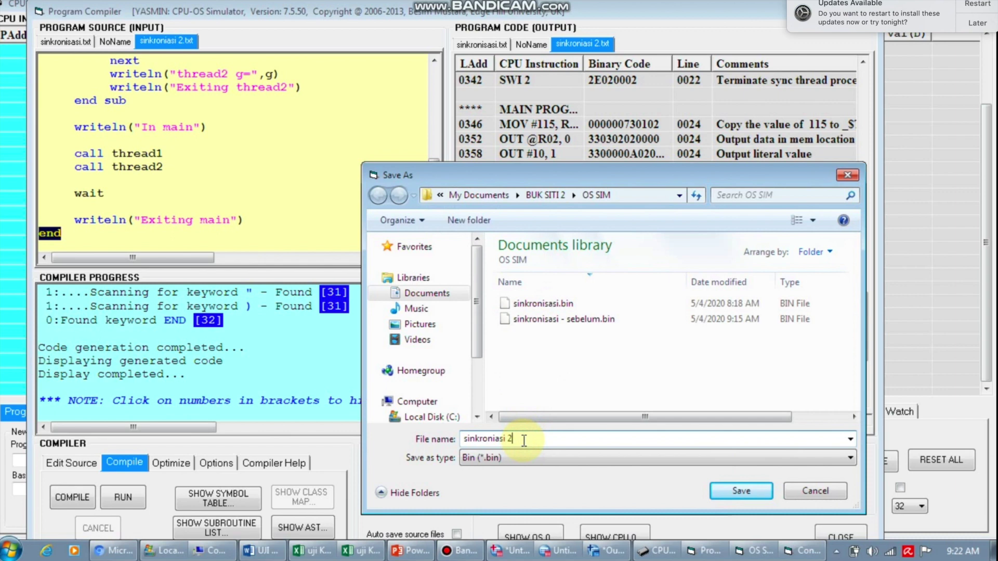
key(BackSpace)
text(- disinkronikasi)
click(740, 492)
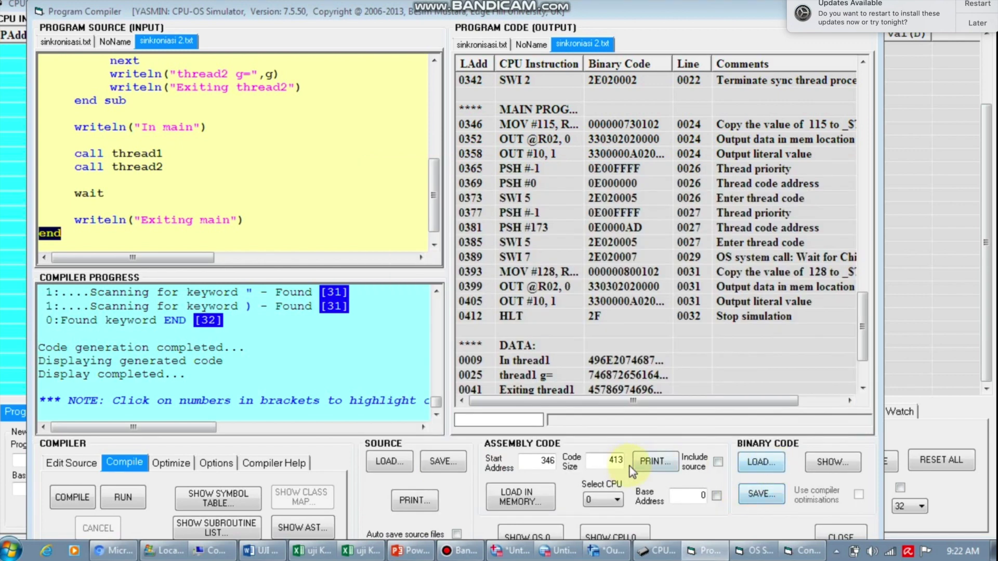
Set the base address to 100 and load the compiled code in memory.
text(100)
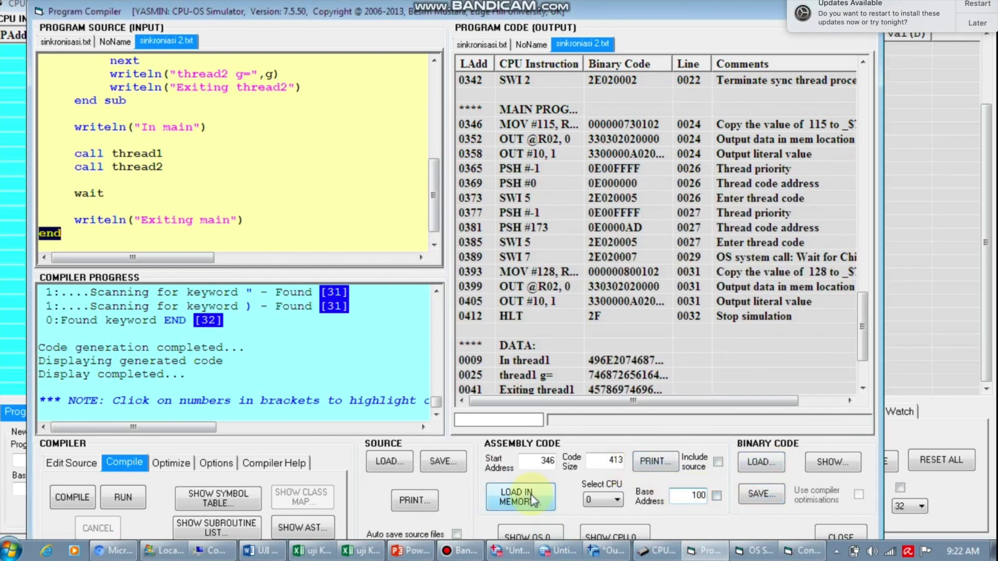
click(531, 494)
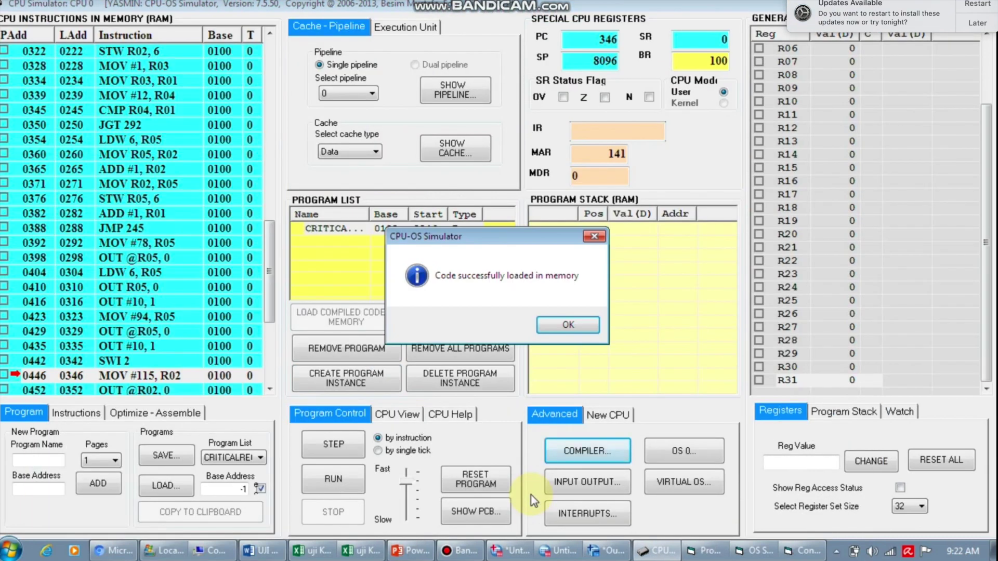
click(570, 325)
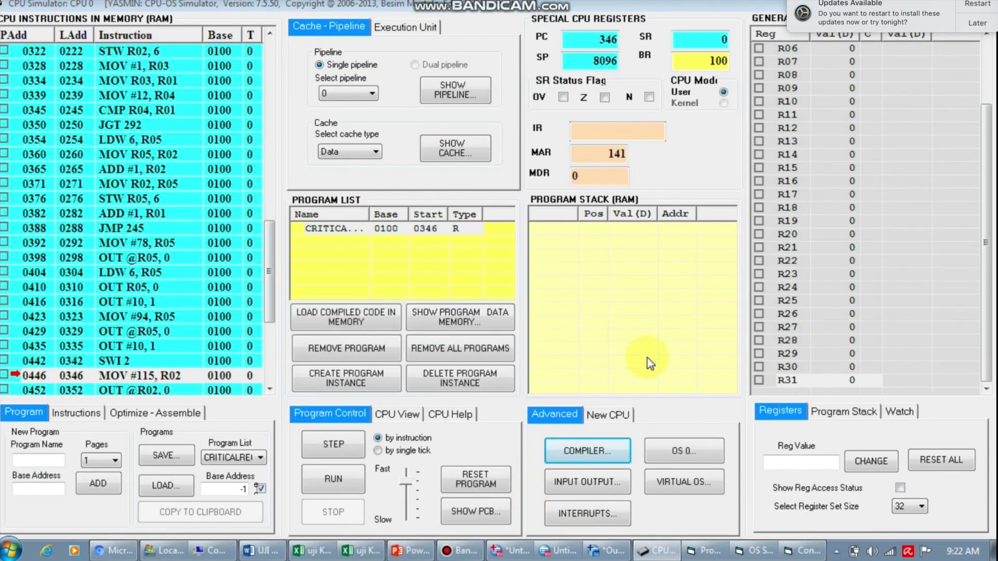
Open the OS simulator, widen it to show all queues and controls, and set the CPU speed close to Fast.
click(685, 456)
drag(420, 247, 985, 266)
drag(799, 244, 801, 232)
Create a process from the newly loaded CRITICALREGION program and start the Round Robin scheduler.
click(672, 346)
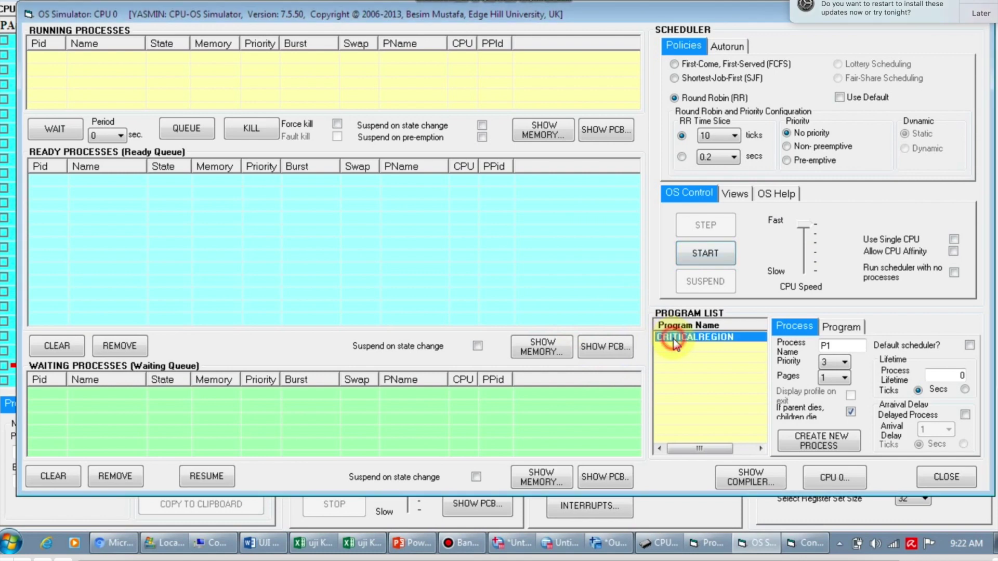
key(Return)
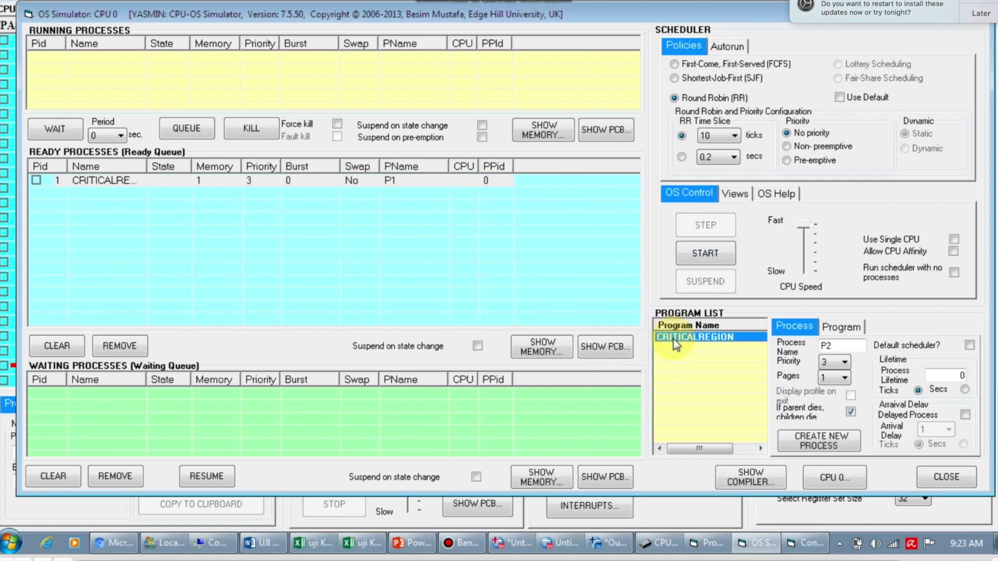
click(643, 320)
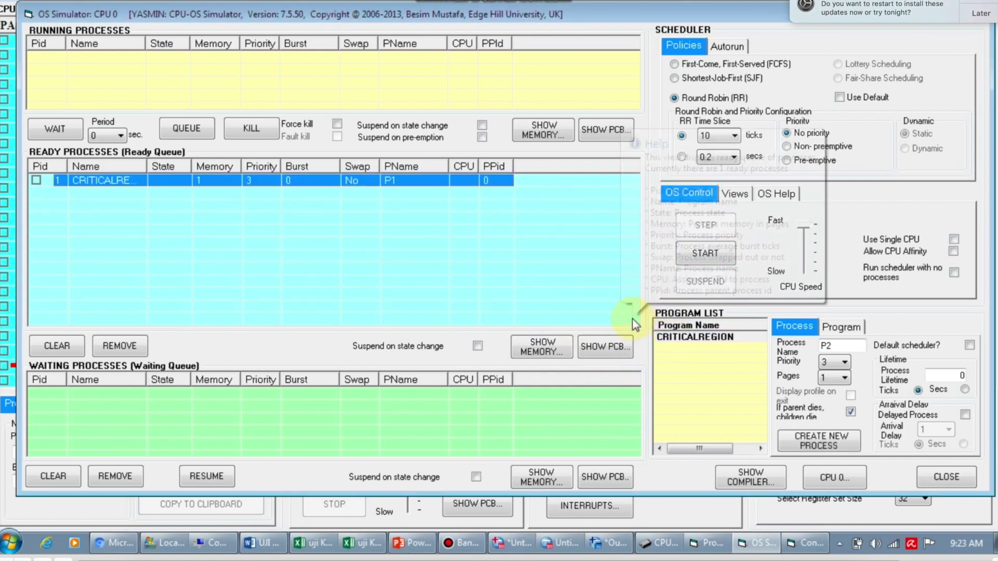
click(697, 255)
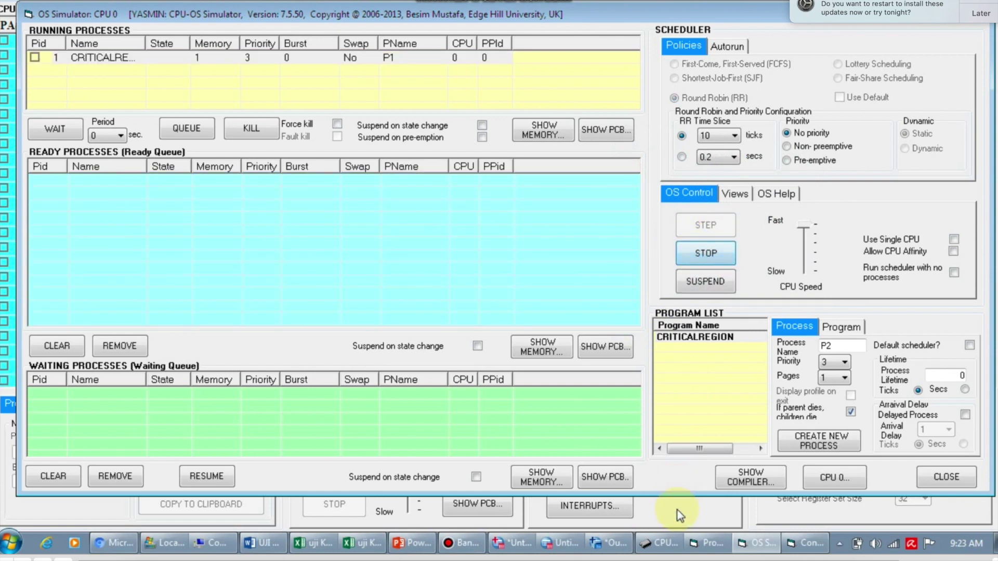
Return to the CPU simulator, open the input/output console and move it aside to reveal more of the CPU registers.
click(733, 518)
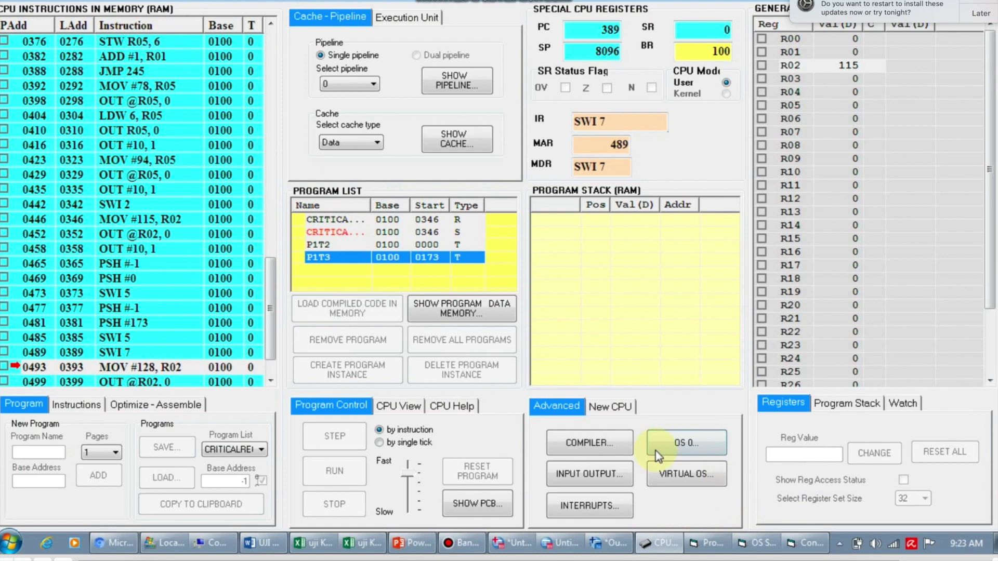
click(593, 474)
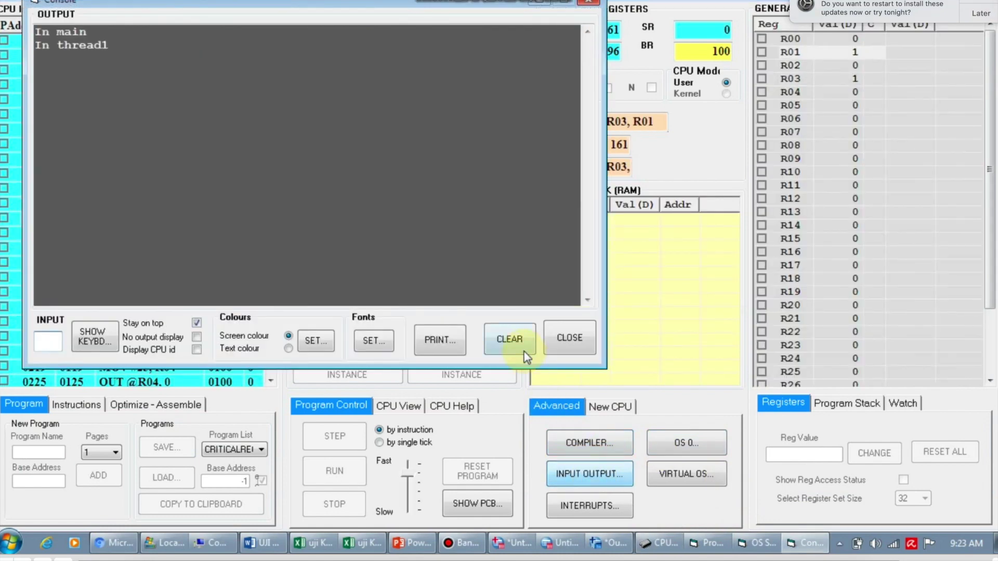
drag(451, 4, 430, 7)
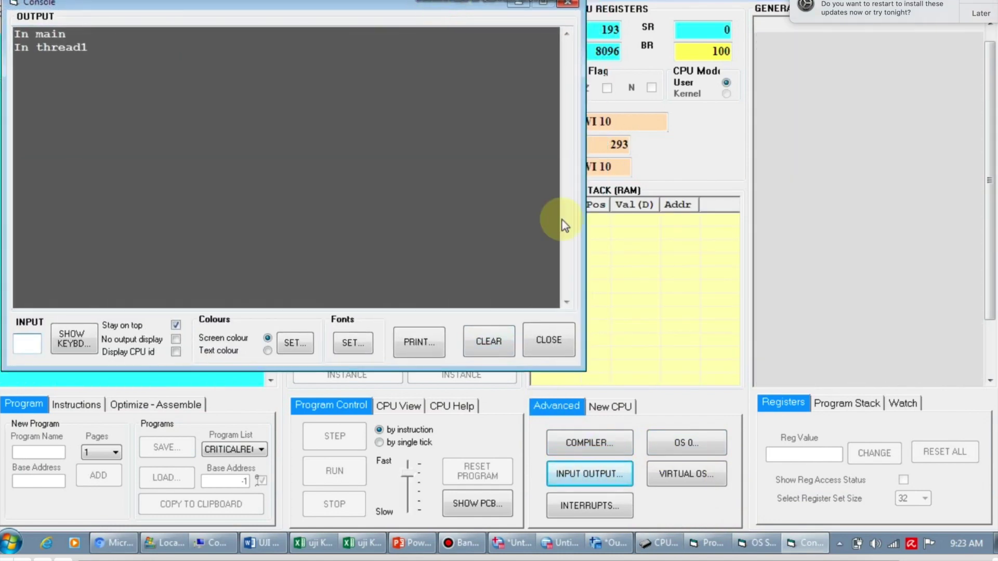
Narrow the console window and compare the OS simulator's process queues with the thread output in the console.
drag(584, 364, 484, 395)
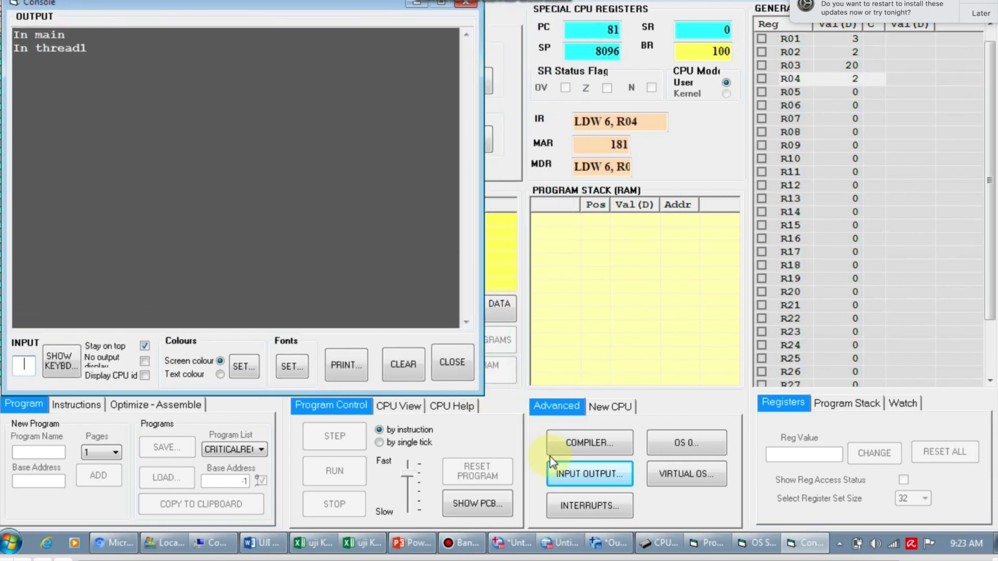
click(671, 443)
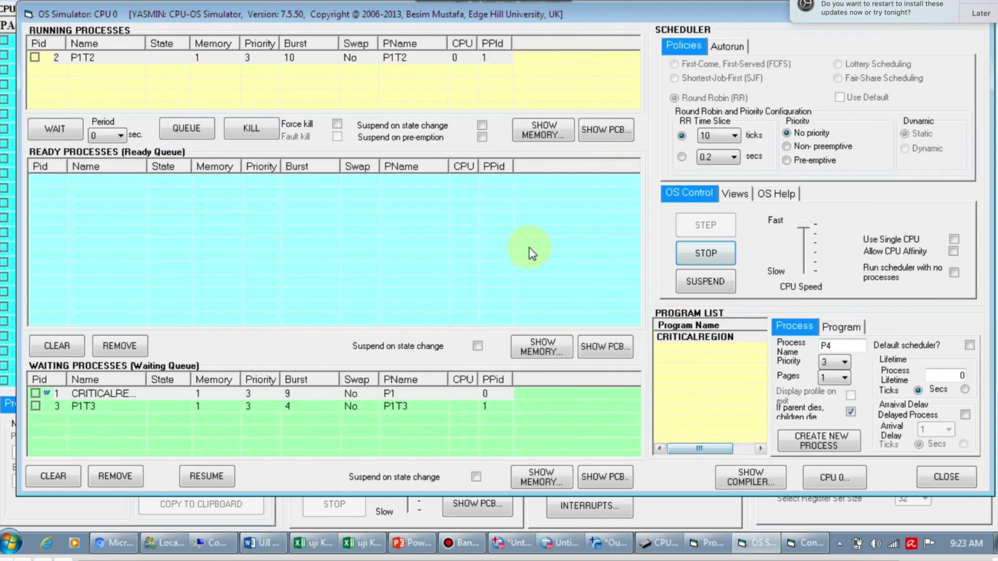
mouse_move(165, 399)
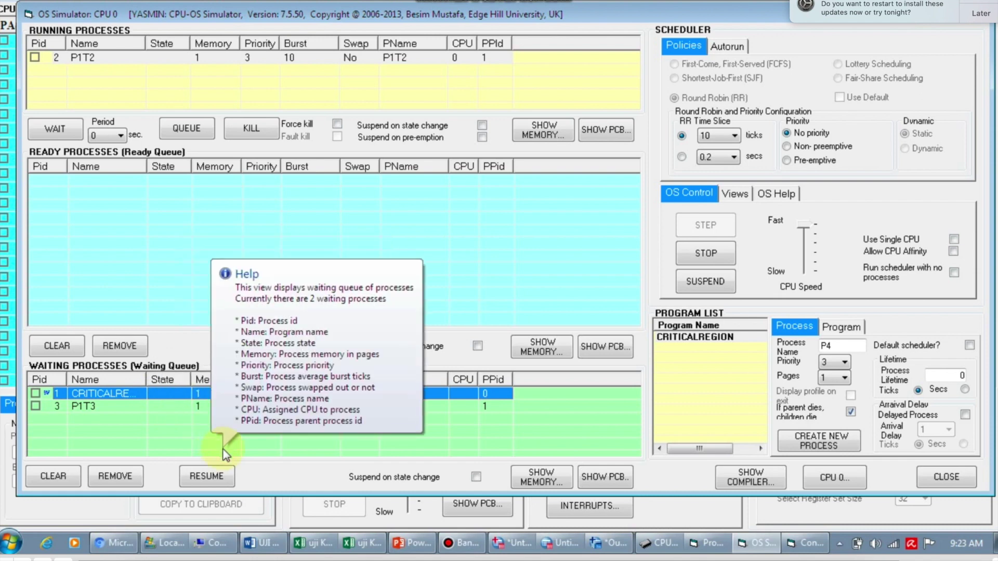
click(674, 550)
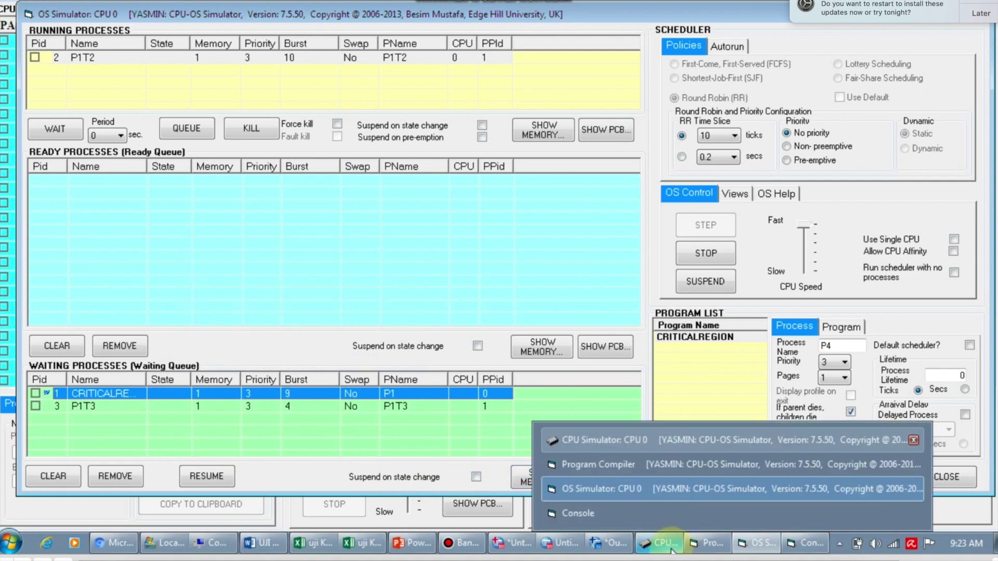
click(801, 545)
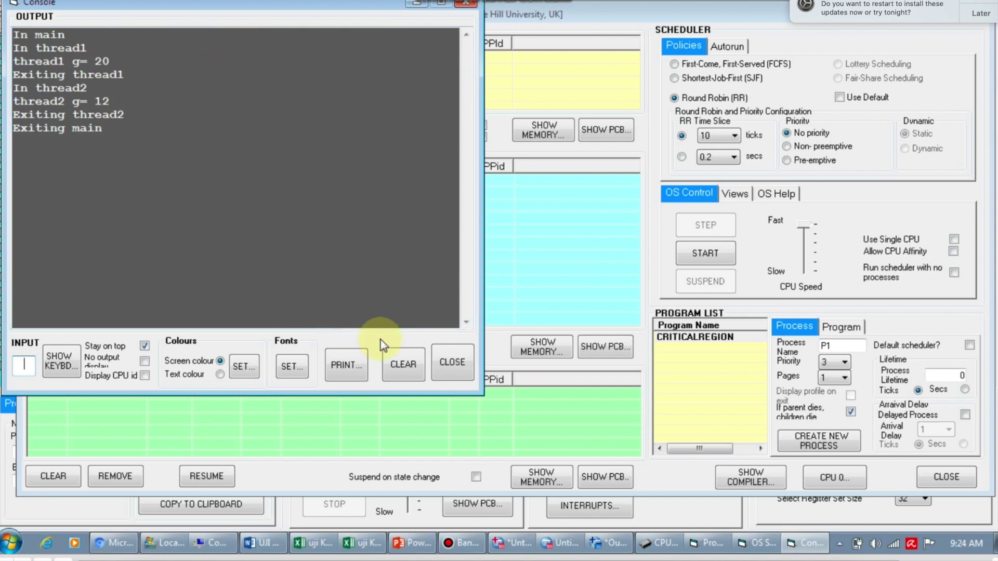
Clear and close the console, and remove all programs from the CPU simulator's memory.
click(405, 364)
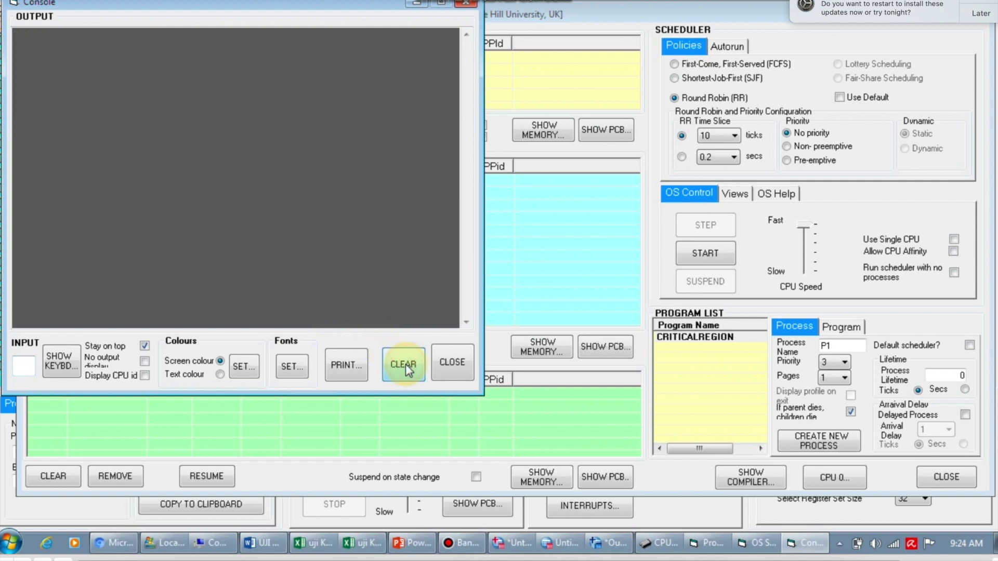
click(451, 362)
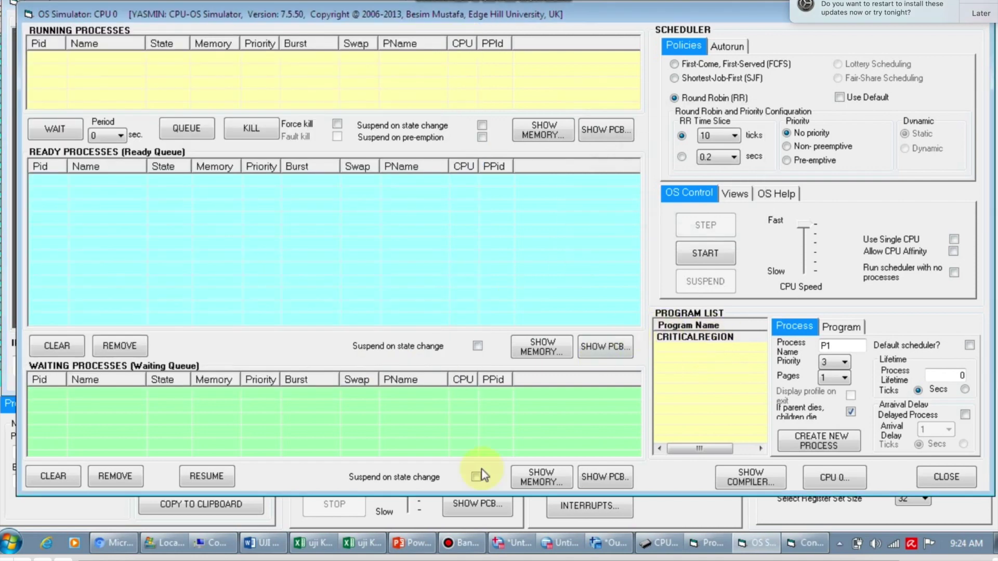
click(475, 500)
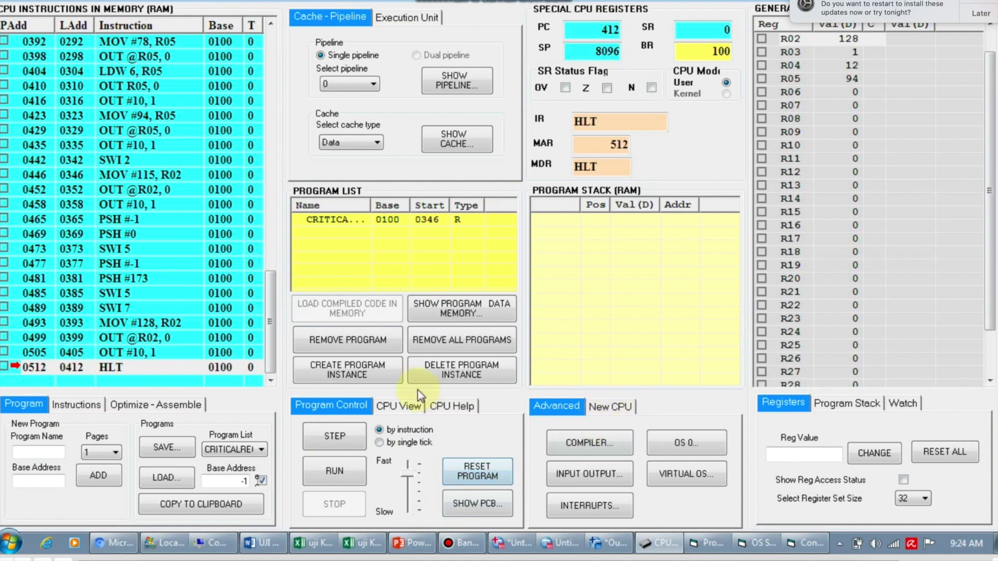
click(452, 344)
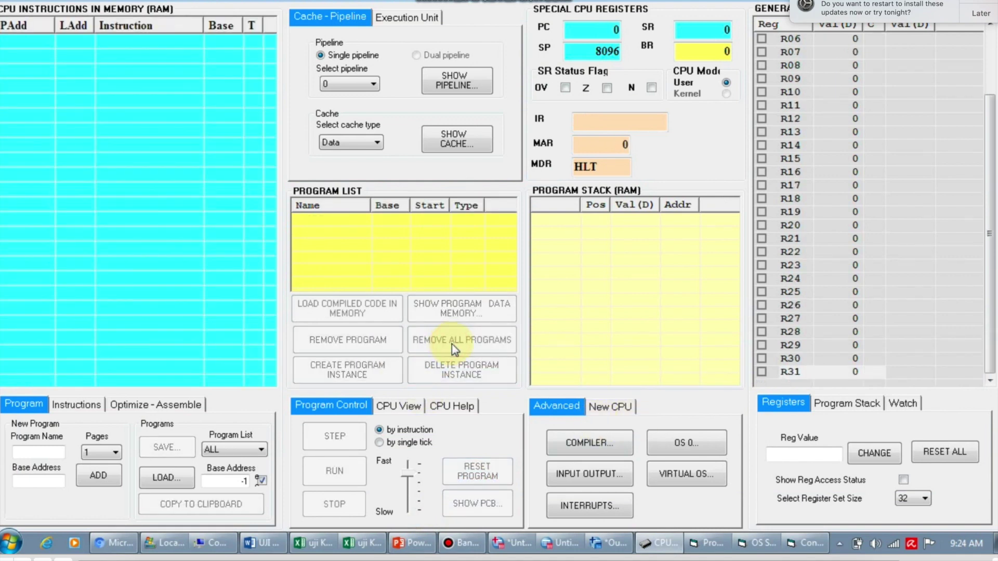
Open the program compiler, start a new source and load the file sinkronisasi 3 from the OS SIM folder.
click(616, 445)
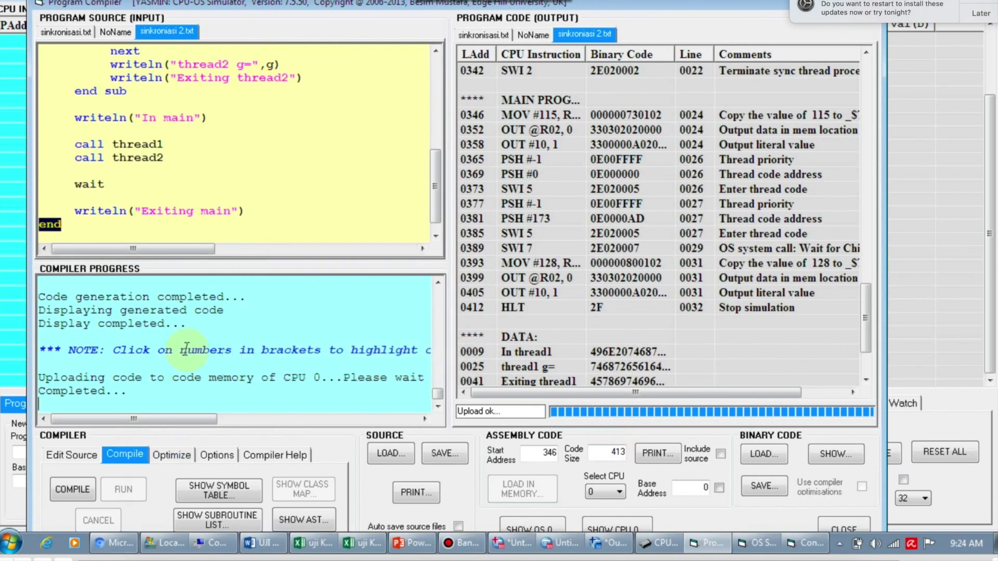
click(86, 405)
click(70, 455)
click(70, 486)
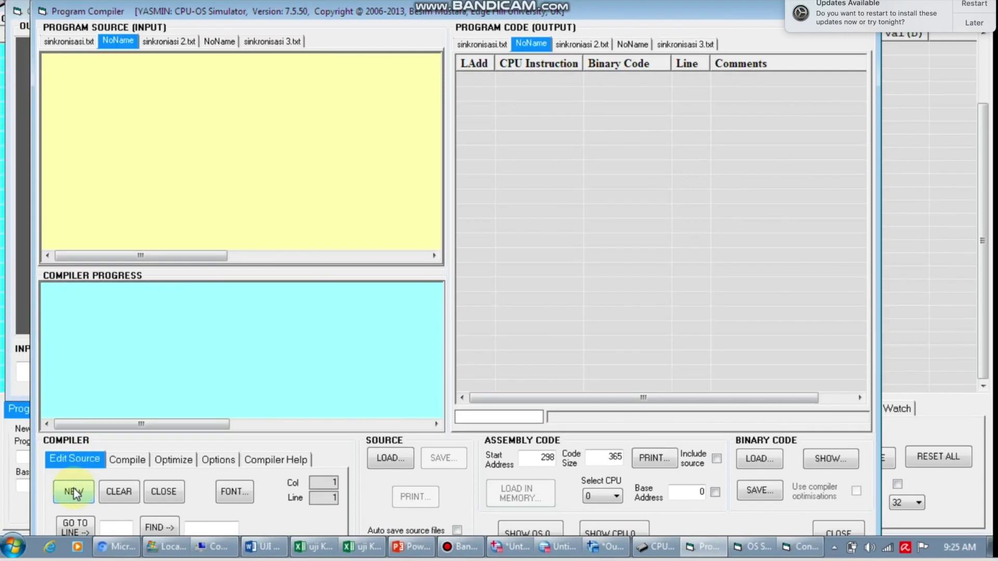
click(74, 493)
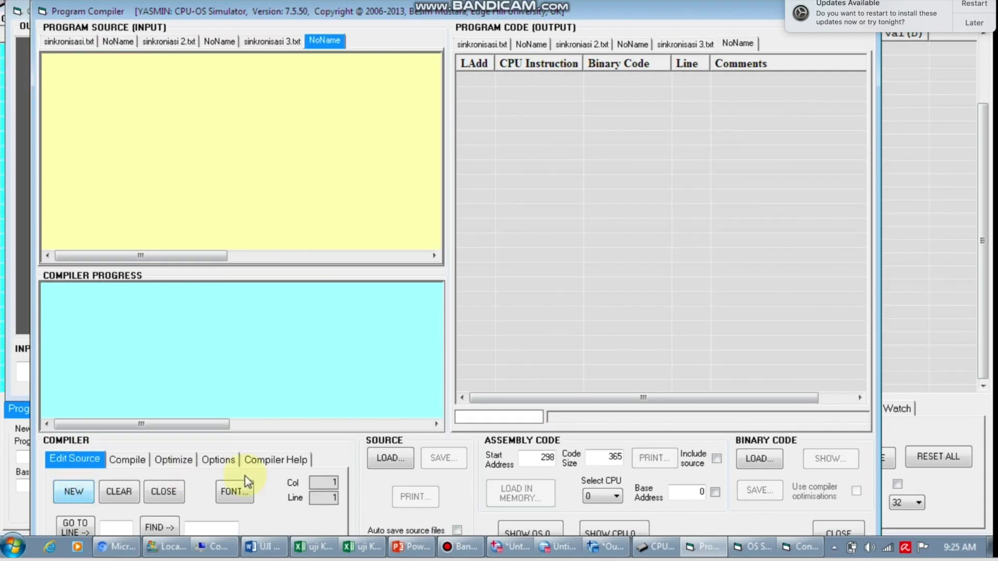
click(384, 460)
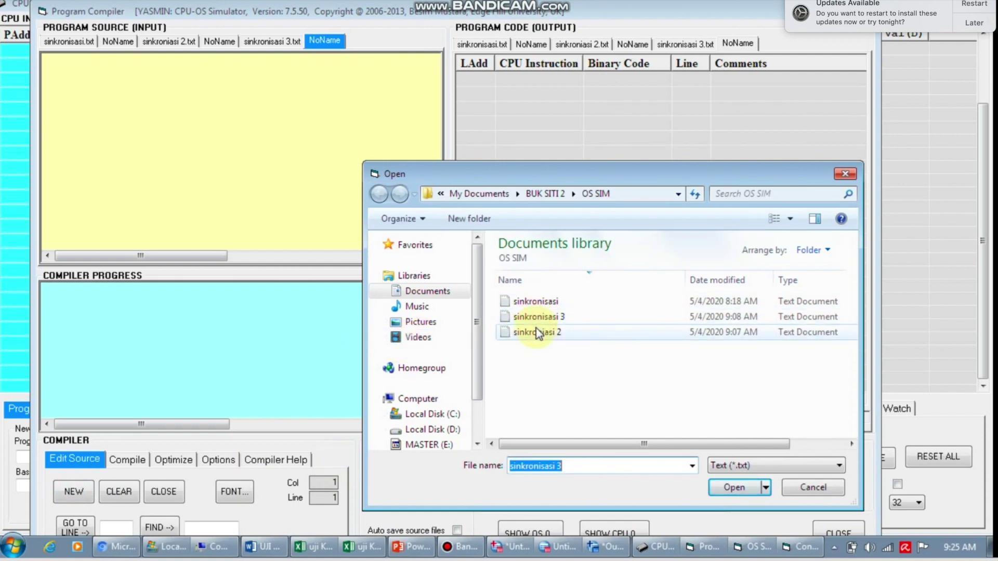
double_click(537, 318)
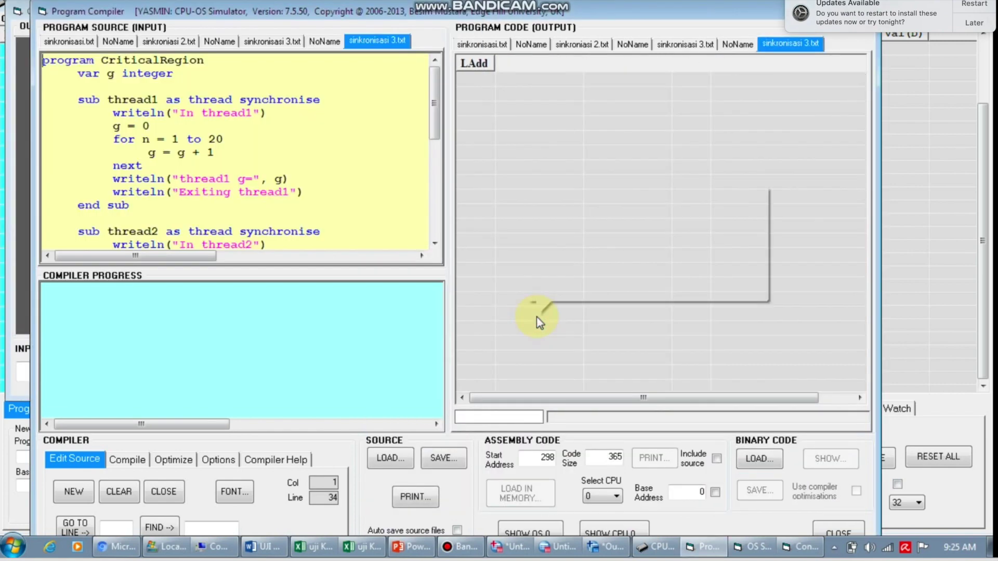
Remove the synchronise keyword from the declarations of thread1 and thread2.
click(329, 101)
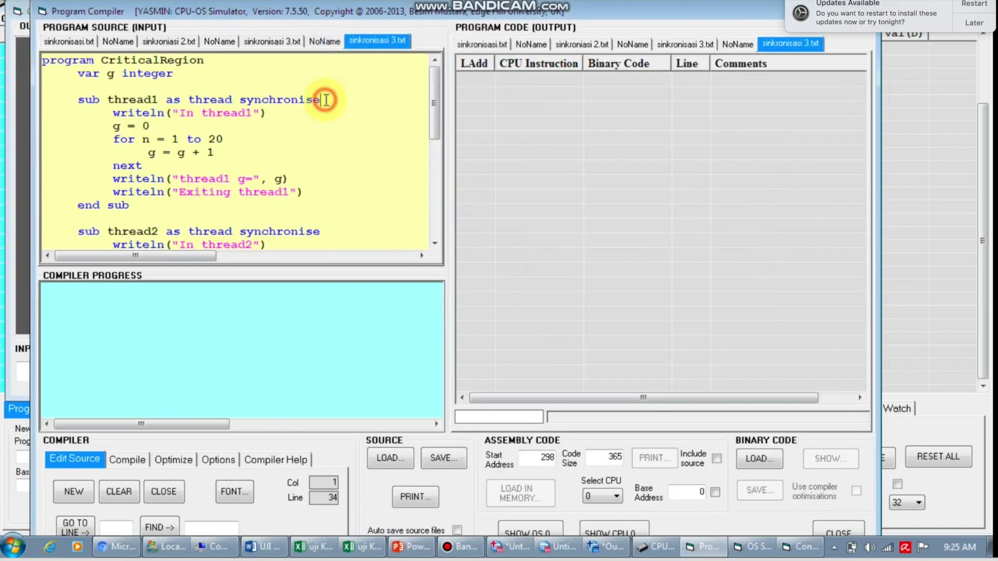
key(BackSpace)
key(BackSpace)
key(BackSpace)
key(BackSpace)
key(BackSpace)
key(BackSpace)
key(BackSpace)
key(BackSpace)
key(BackSpace)
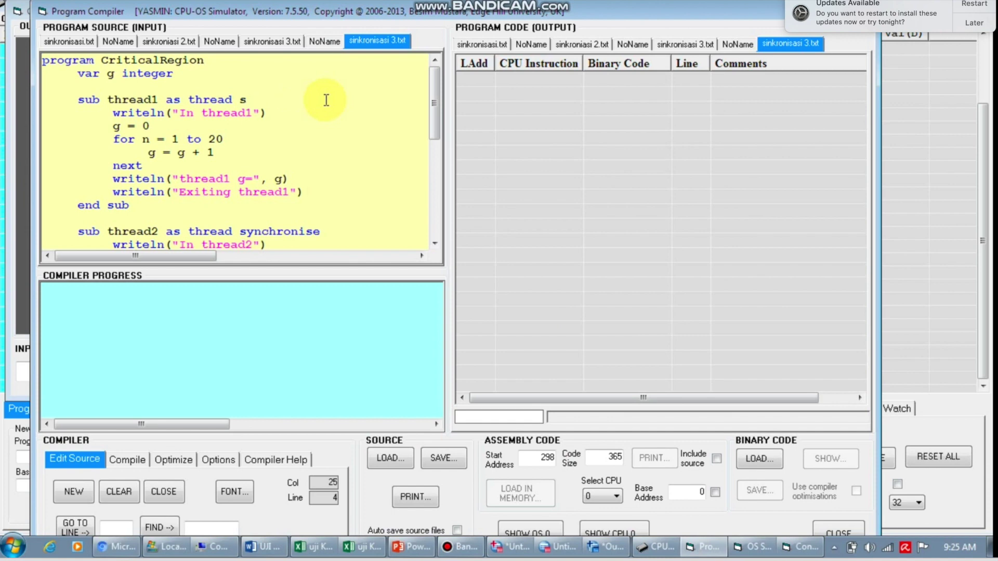
double_click(300, 235)
key(BackSpace)
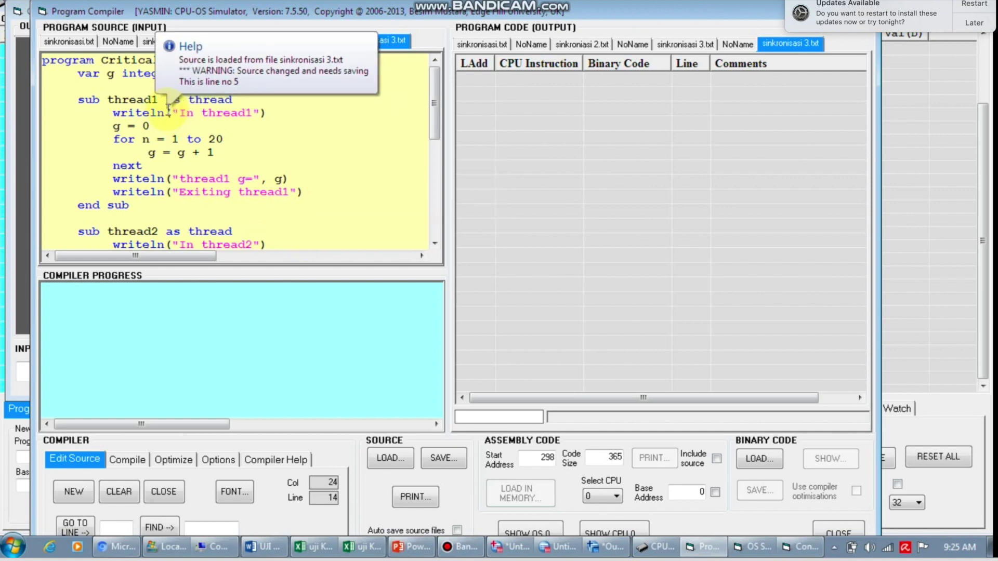
In thread1, add an enter line after writeln("In thread1") and a leave line after writeln("thread1 g=", g).
click(272, 113)
key(Return)
text(enter)
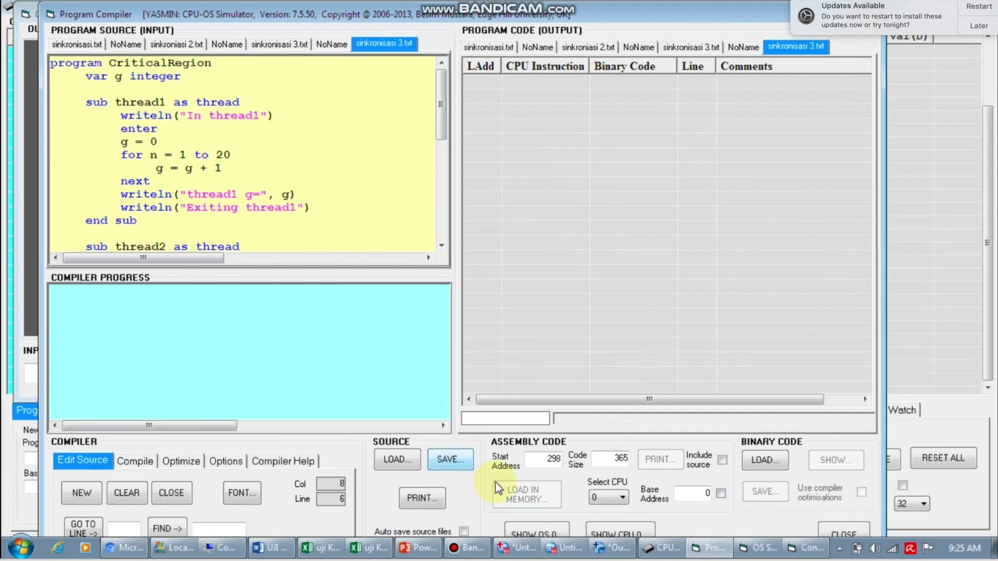
click(310, 193)
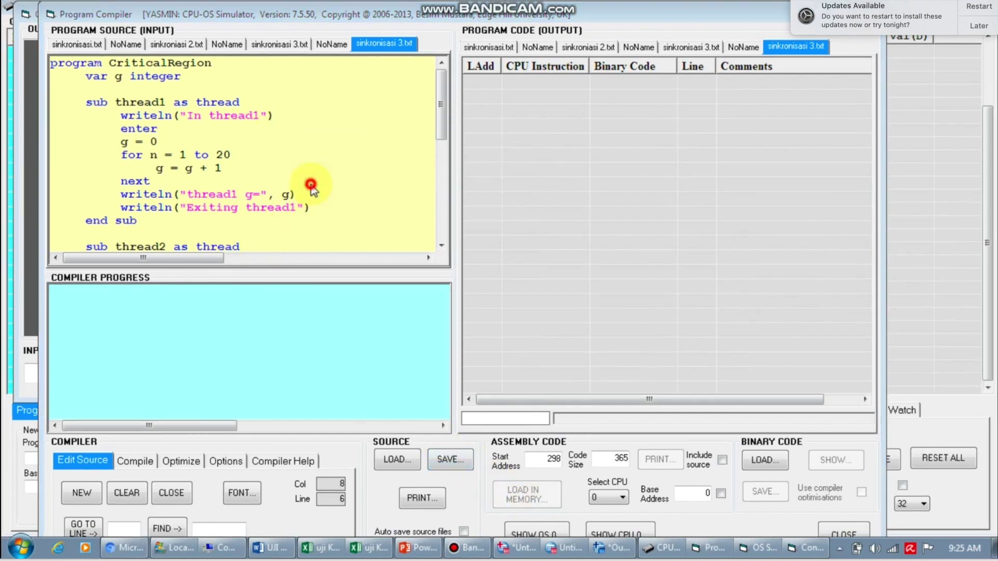
click(309, 193)
key(Return)
text(le)
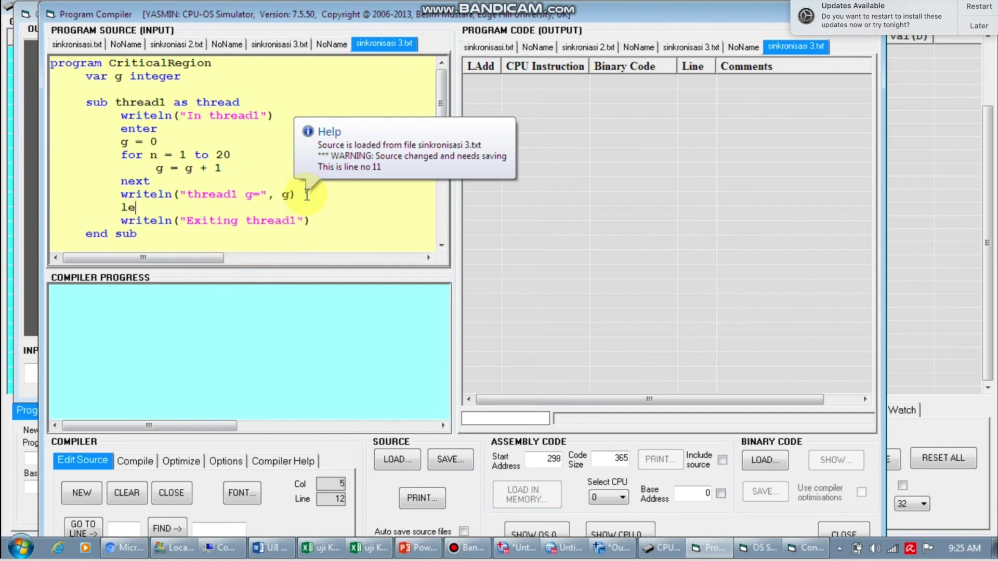
key(BackSpace)
key(BackSpace)
key(BackSpace)
text(eave)
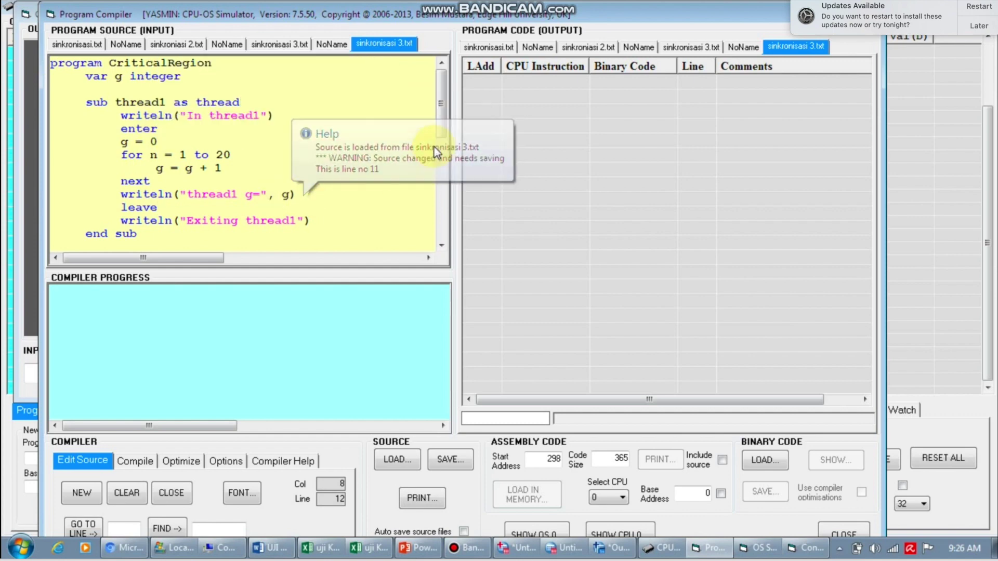
In thread2, add an enter line before writeln("In thread2") and a leave line after writeln("thread2 g=",g).
drag(438, 120, 441, 179)
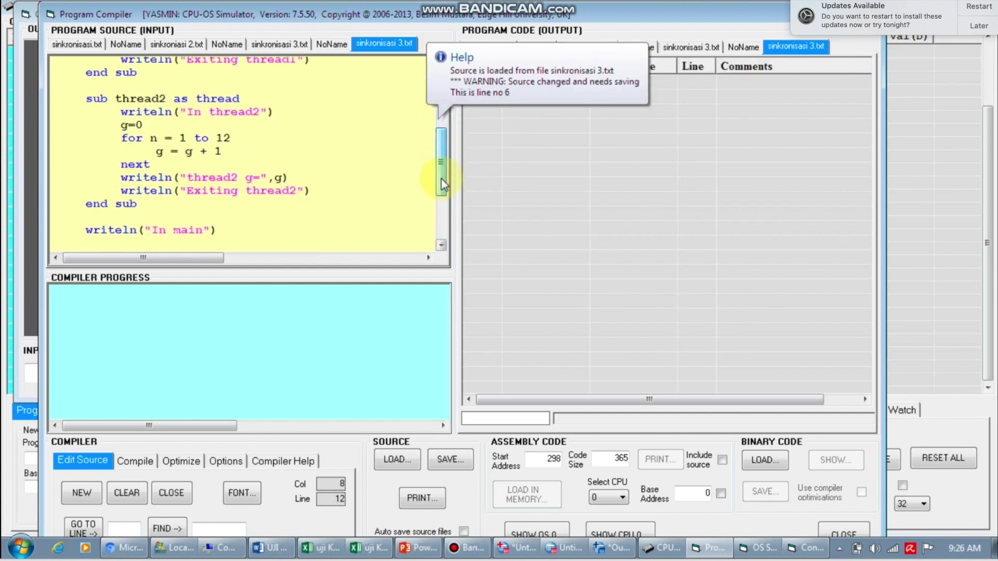
click(269, 97)
key(Return)
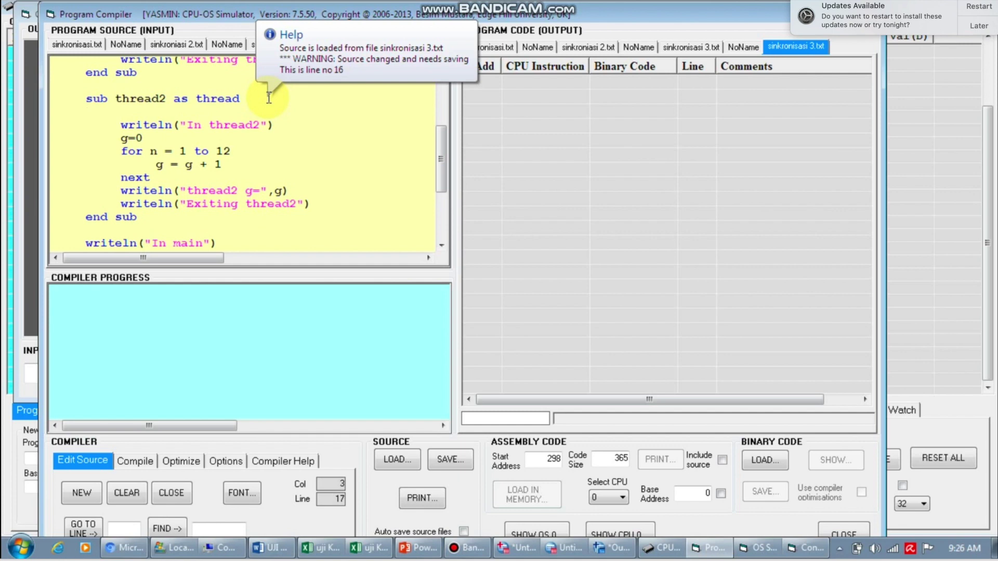
text(enter)
click(303, 191)
key(Return)
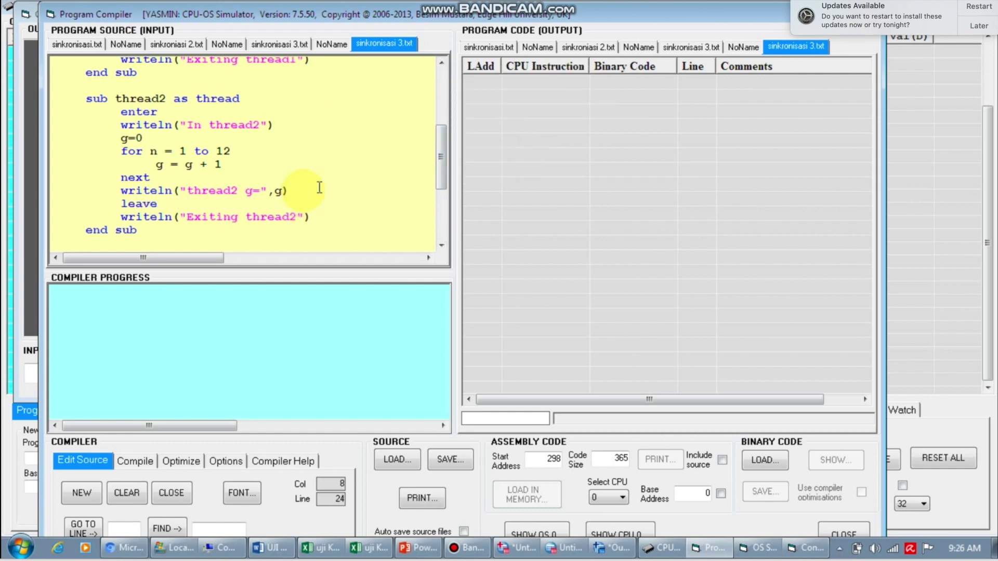
Save the edited source in the OS SIM folder under the file name "sinkronisasi -leave enter".
drag(441, 185, 435, 123)
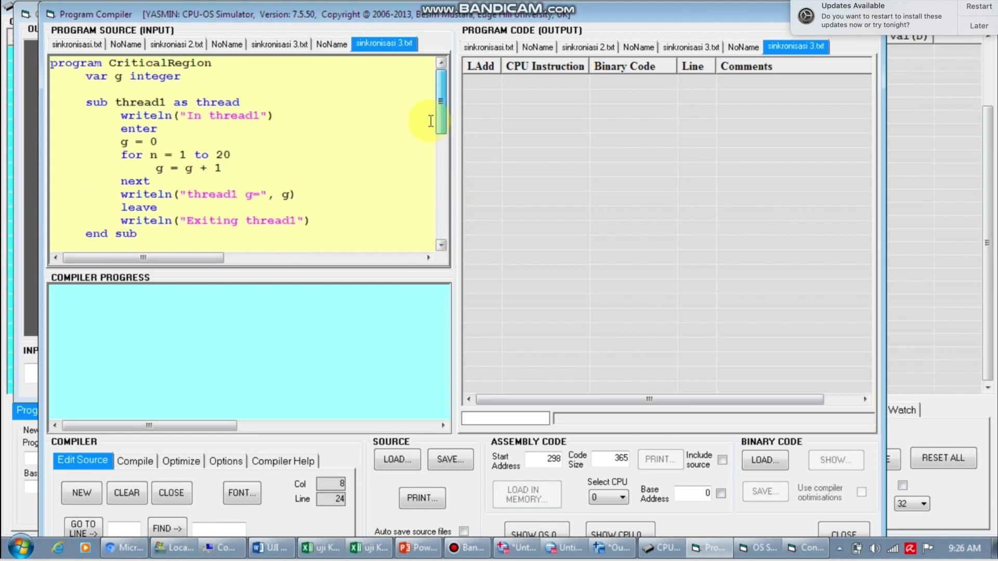
click(447, 462)
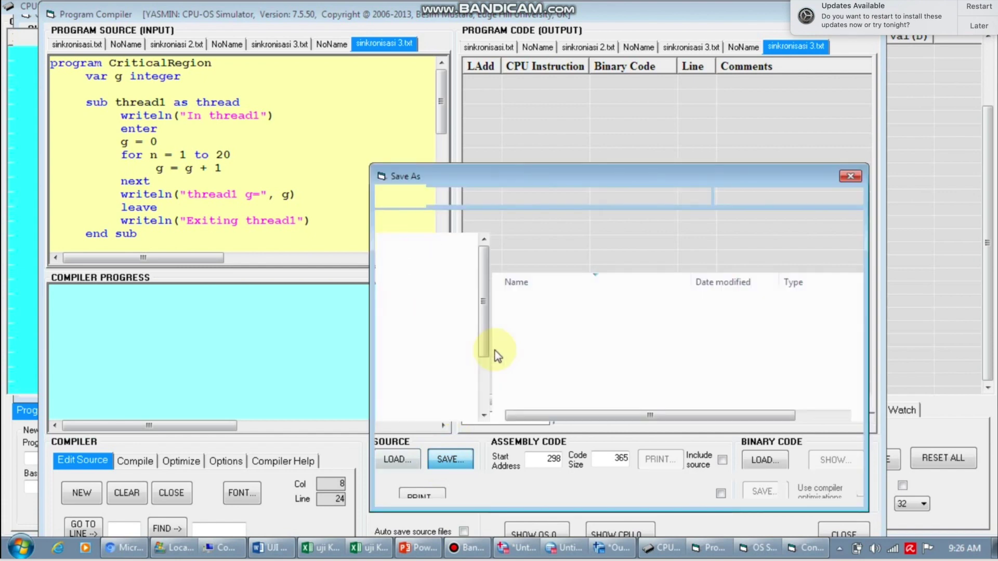
click(526, 438)
key(BackSpace)
text(-leave enter)
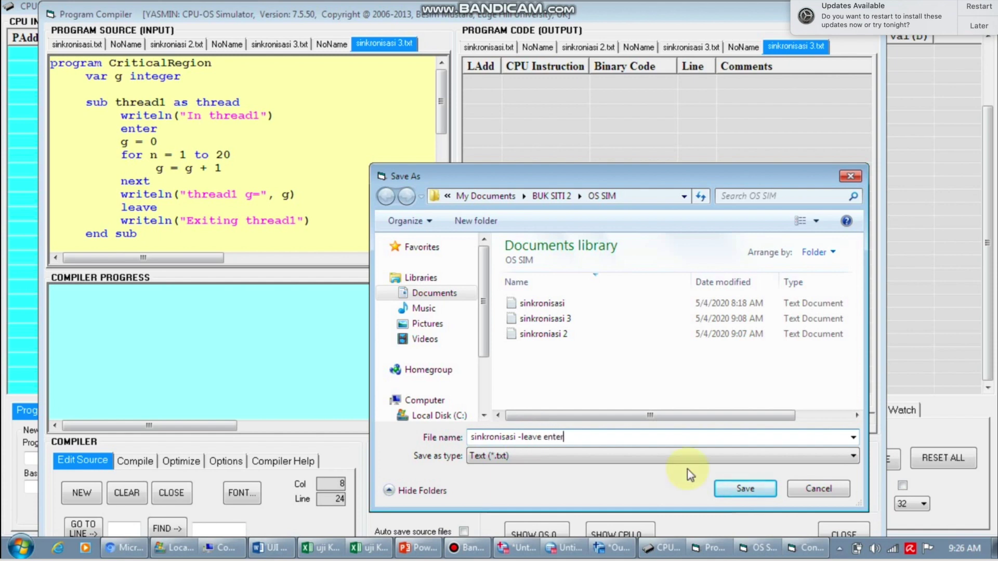
click(745, 489)
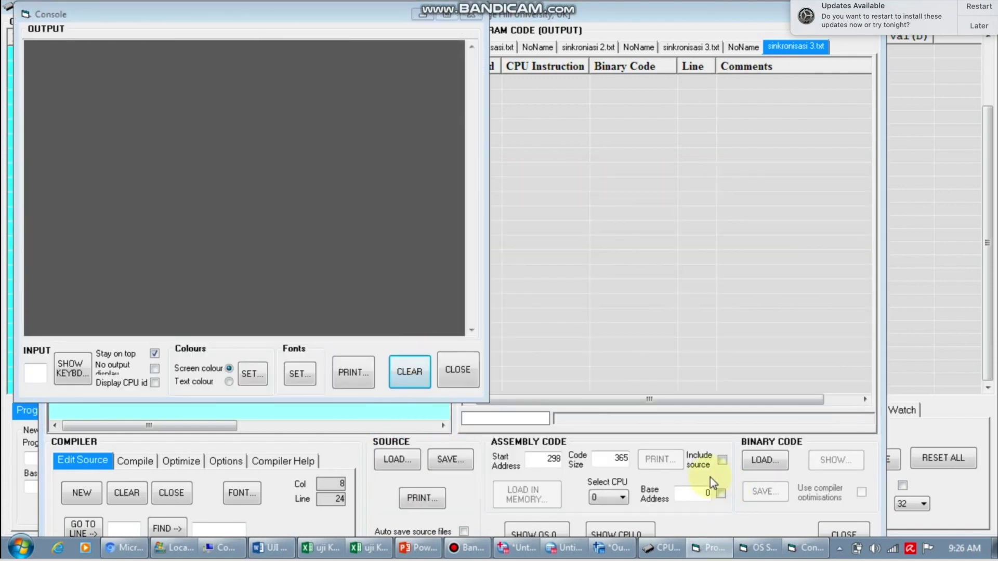
Compile the enter/leave source and load its code in memory at base address 100.
click(146, 461)
click(83, 495)
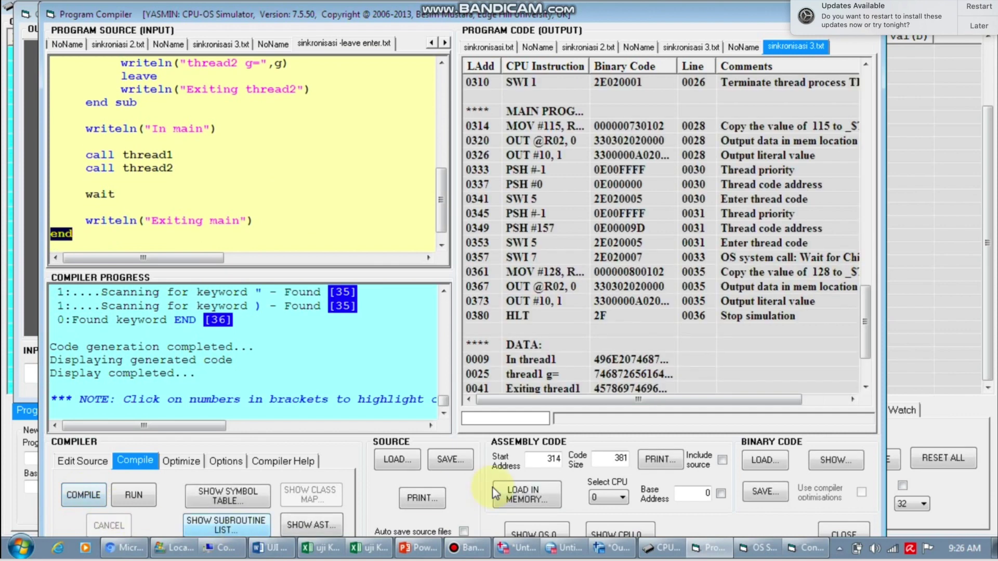
double_click(707, 493)
text(100)
click(624, 498)
click(760, 462)
click(532, 497)
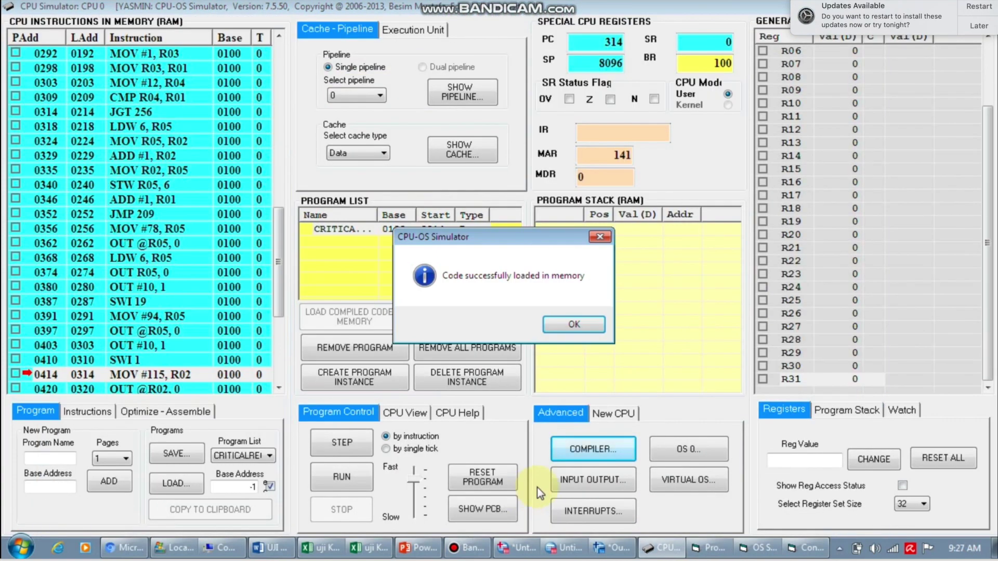
click(574, 324)
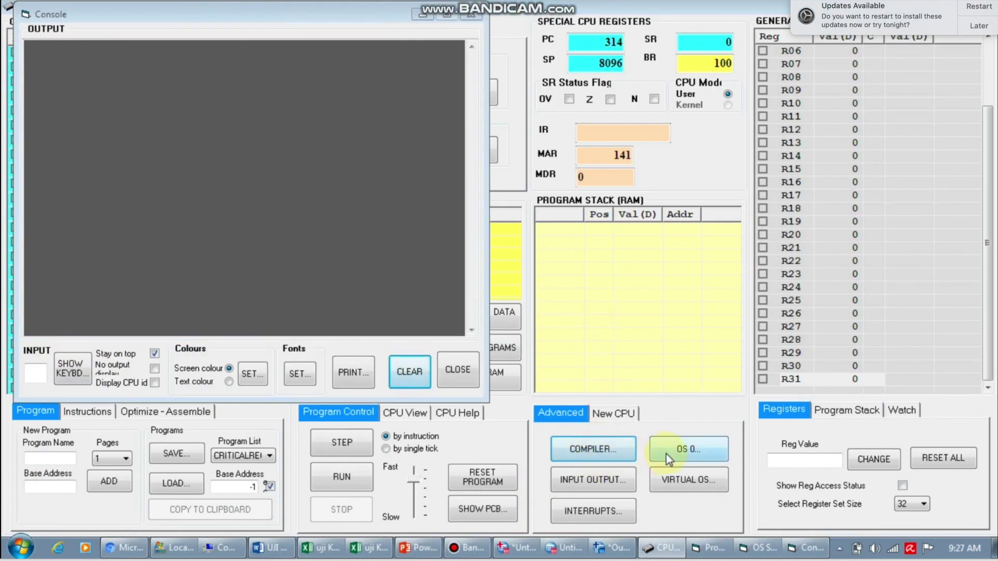
Open the OS simulator, create a process from the CRITICALREGION program and start the Round Robin scheduler.
click(680, 457)
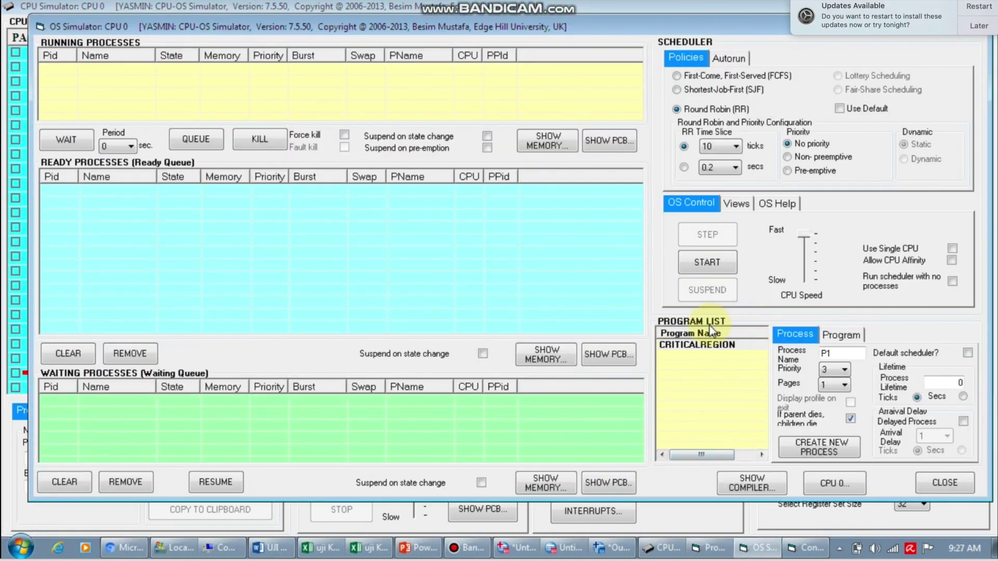
click(698, 346)
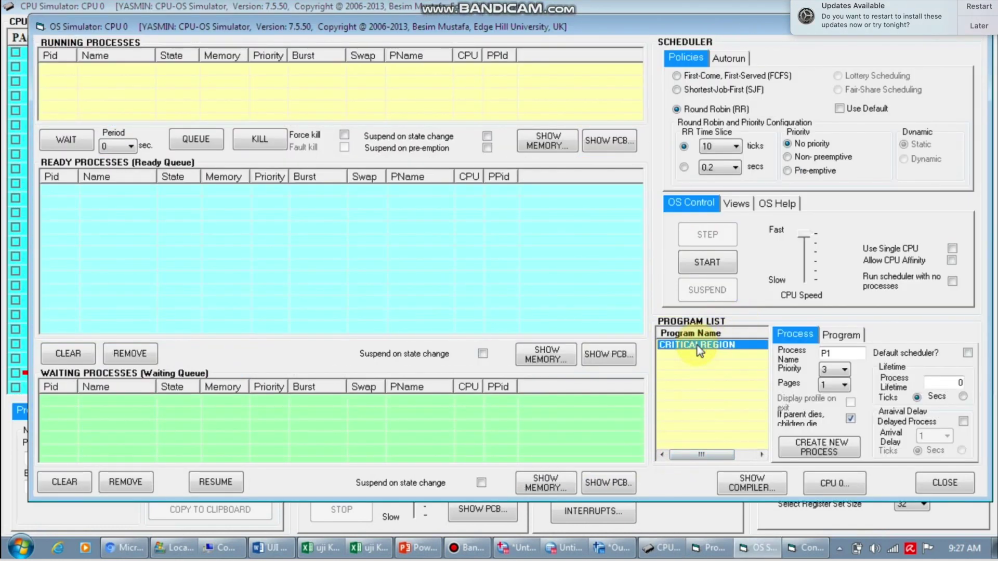
click(819, 447)
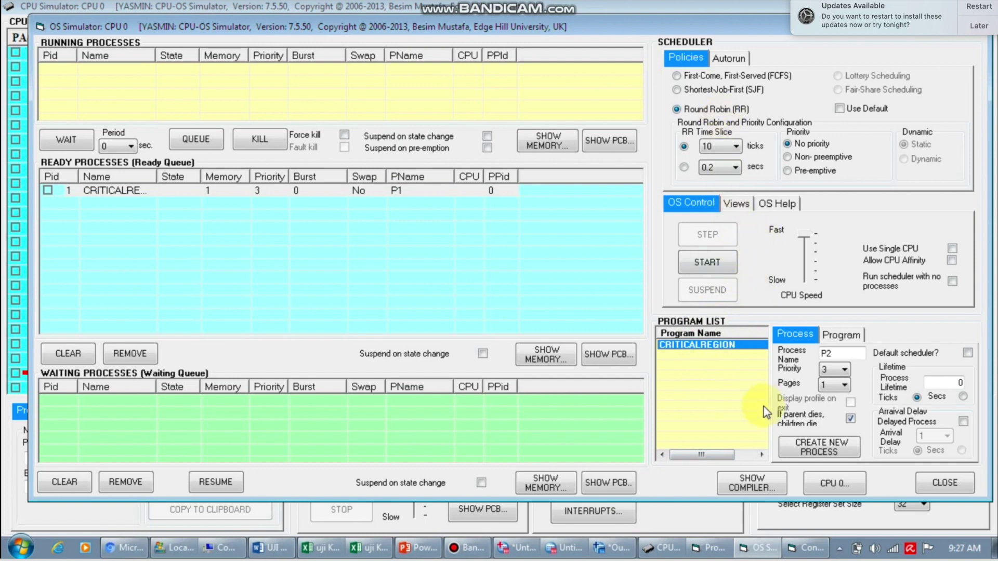
click(721, 272)
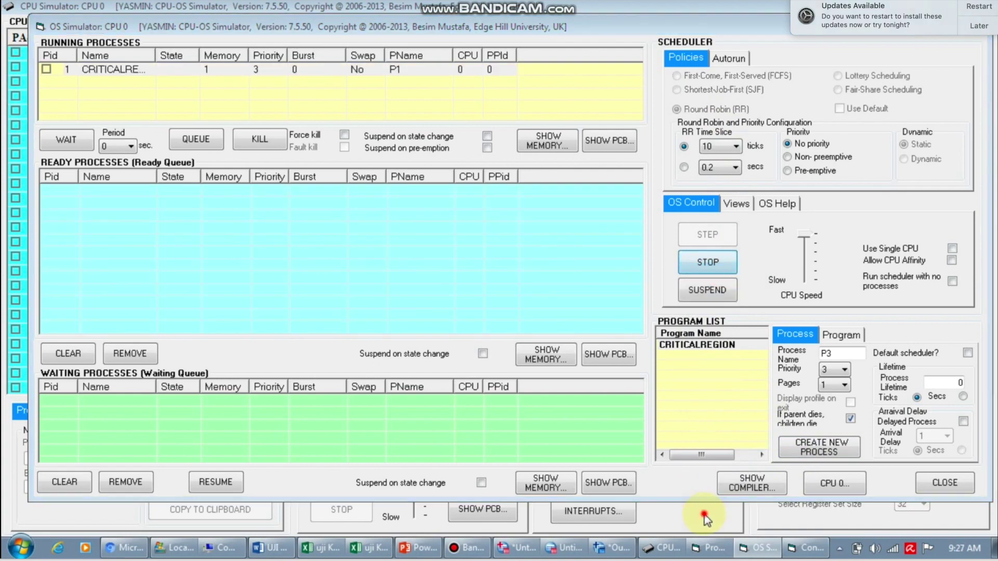
Return to the CPU simulator and open the input/output console to watch the output of the enter/leave version.
click(704, 515)
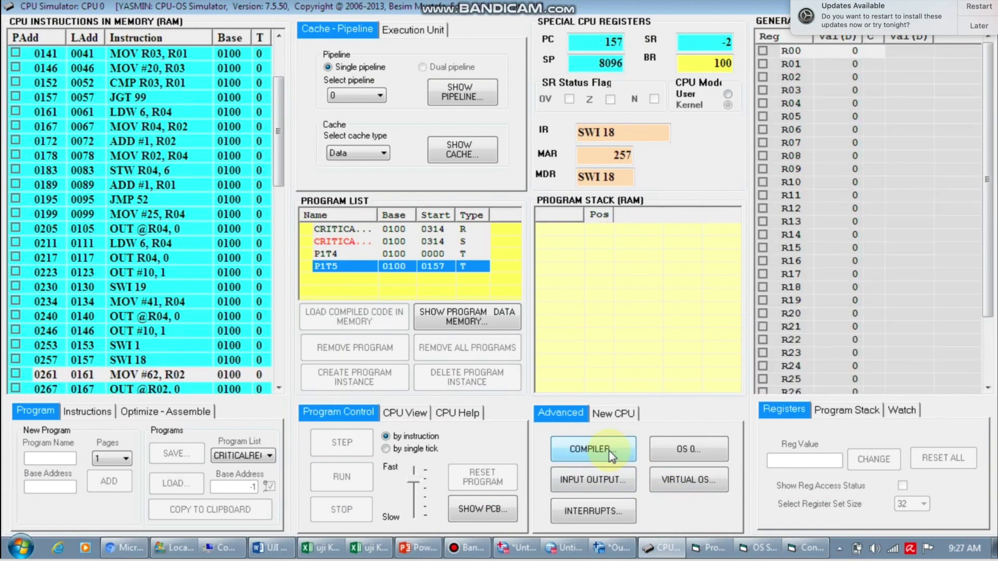
click(613, 481)
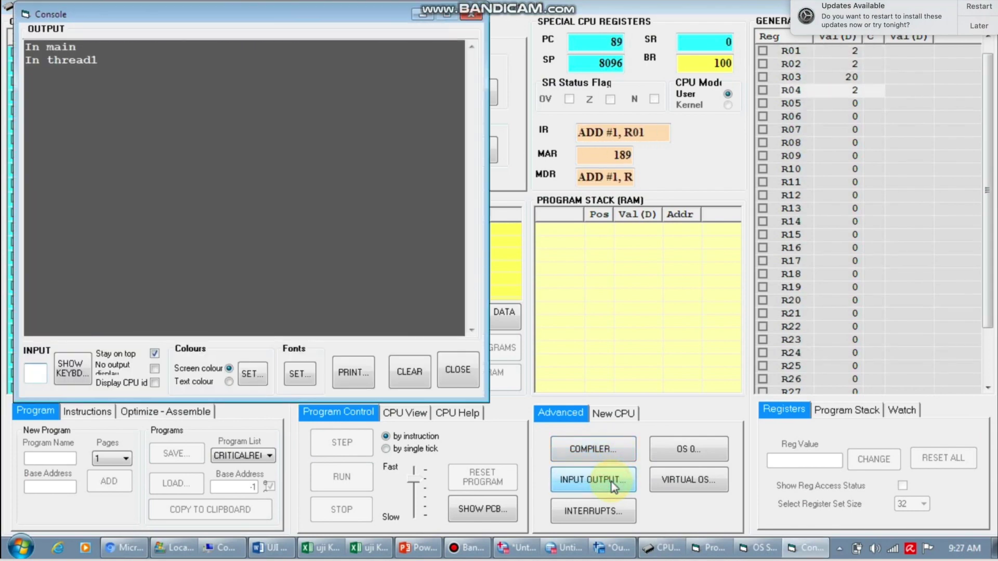